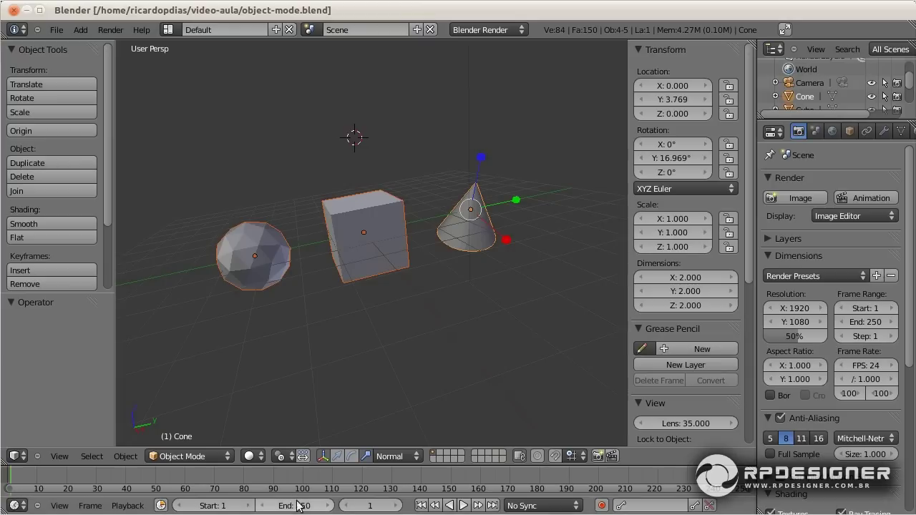
Step: Shift the cube 2.625 along X using the move gizmo
mouse_move(344, 279)
middle_mouse_down()
mouse_move(365, 290)
mouse_move(394, 350)
middle_mouse_up()
right_click(394, 255)
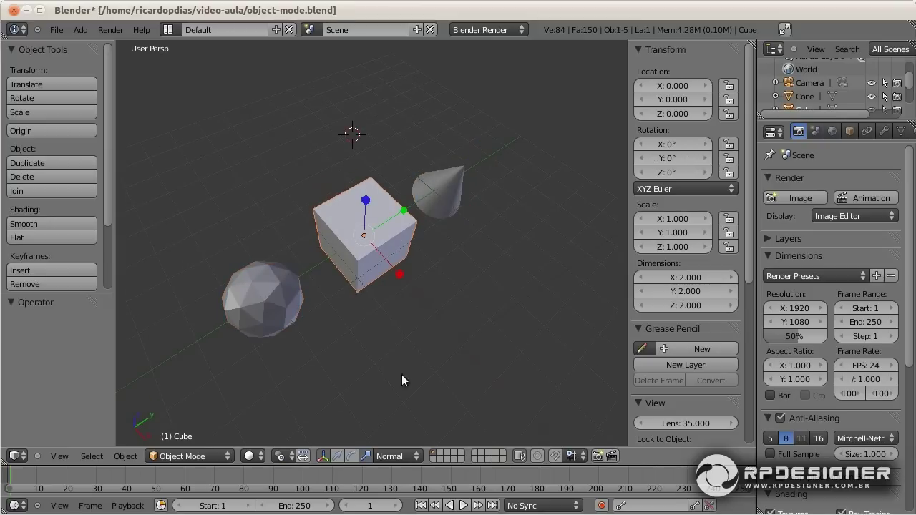
left_click(338, 456)
left_click_drag(395, 258, 468, 312)
Step: Move the cone to X -1.892, Y 1.258 with axis-locked moves
right_click(458, 180)
key("g")
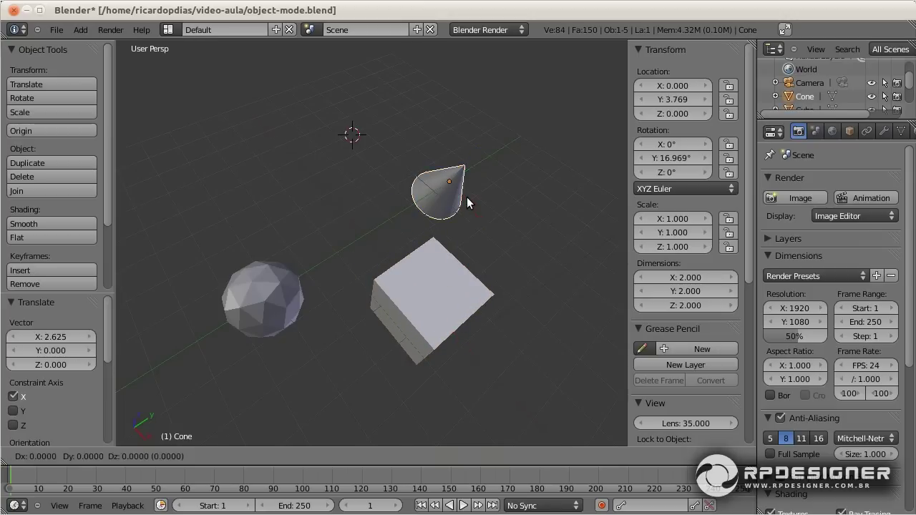
key("x")
left_click(429, 182)
key("g")
key("y")
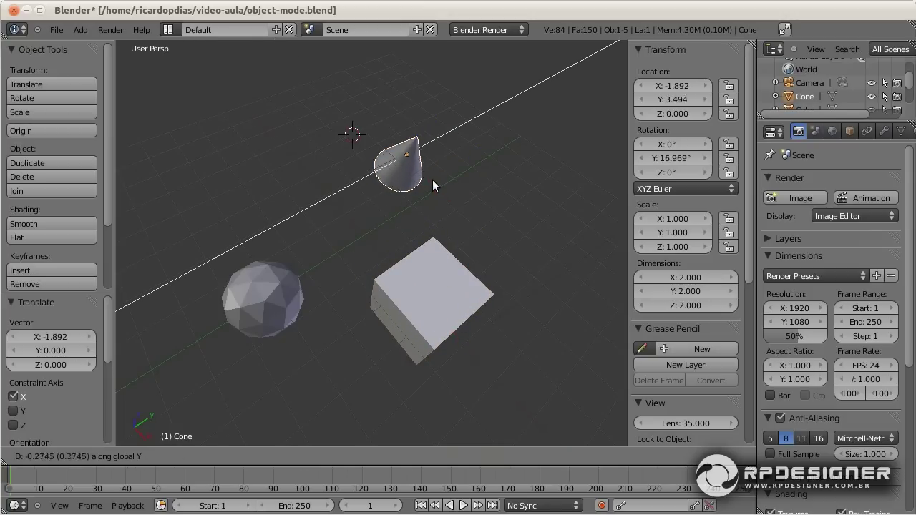
left_click(387, 205)
mouse_move(501, 309)
middle_mouse_down()
mouse_move(448, 365)
mouse_move(480, 331)
mouse_move(476, 310)
mouse_move(312, 302)
mouse_move(345, 274)
middle_mouse_up()
Step: Select cube, cone and icosphere with the icosphere active, then bring up Set Parent To
right_click(273, 242)
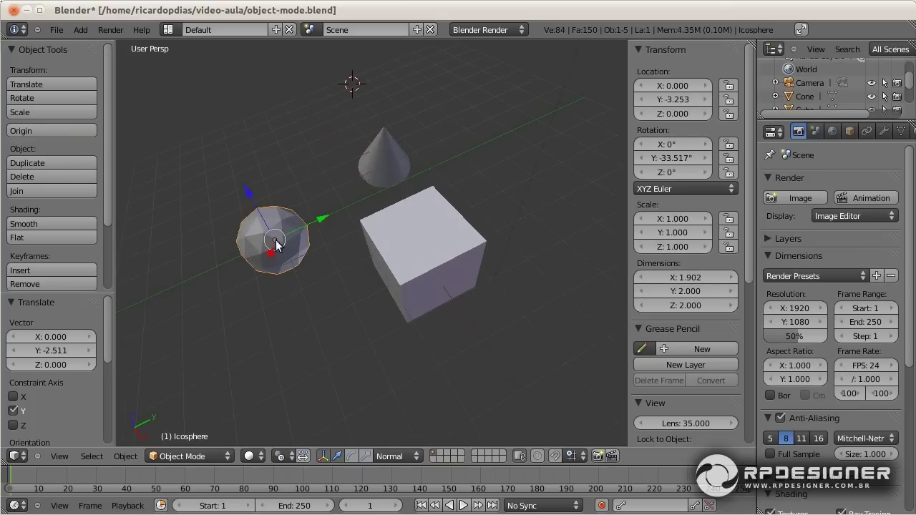
right_click(439, 240)
right_click(406, 169, "shift")
right_click(259, 244, "shift")
middle_click_drag(279, 264, 326, 309)
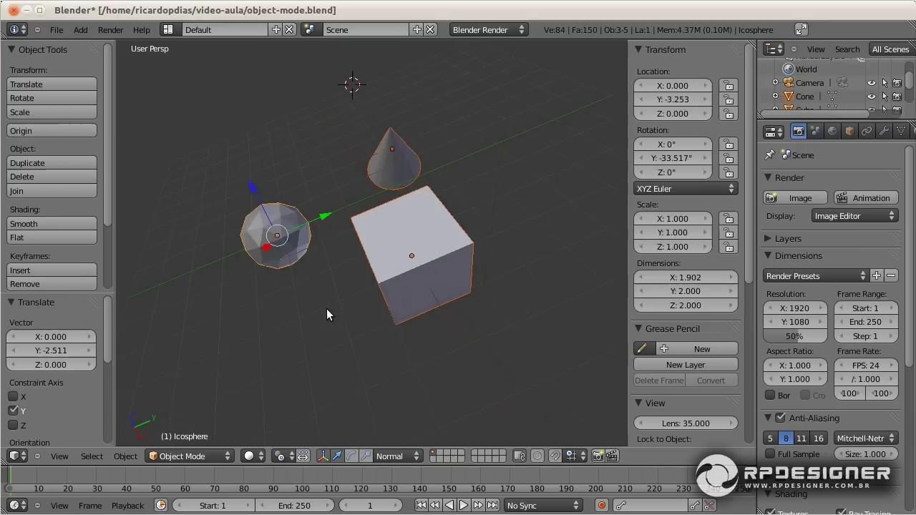
key("ctrl+p")
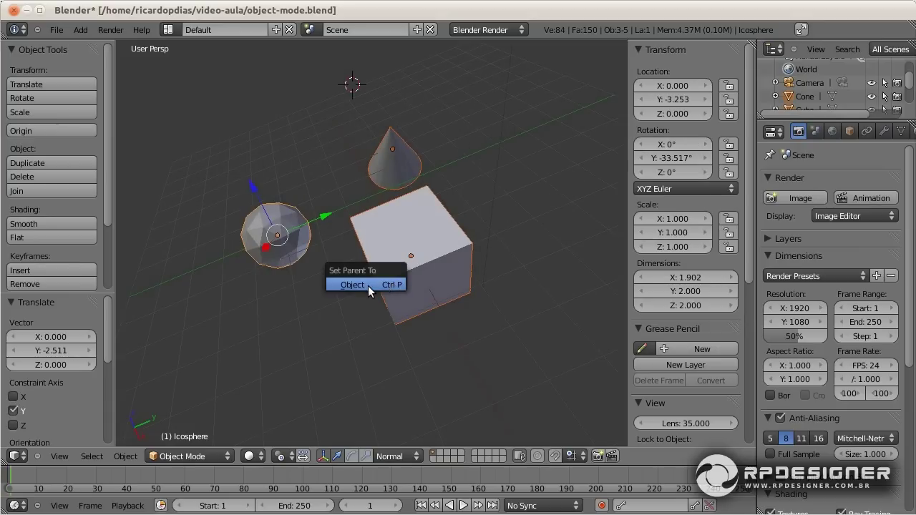
Step: Choose Object to parent the cube and cone to the icosphere
left_click(368, 284)
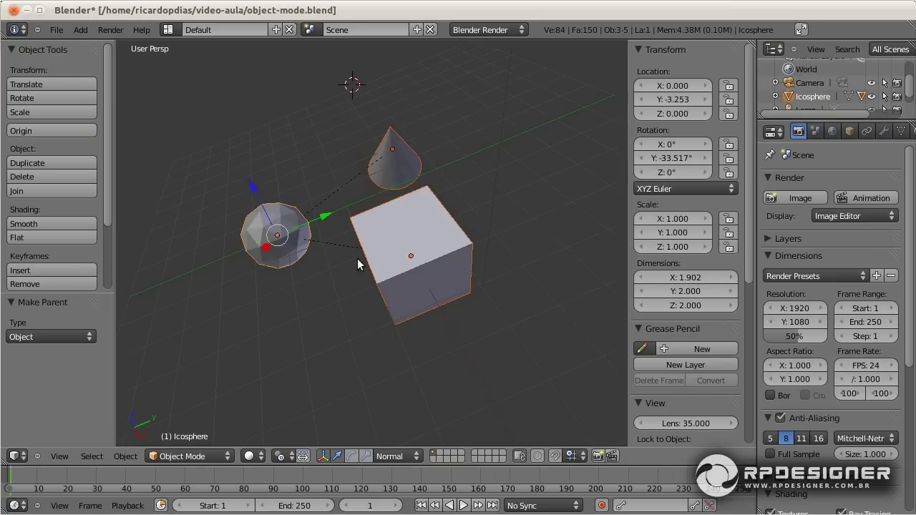
middle_click_drag(298, 239, 282, 230)
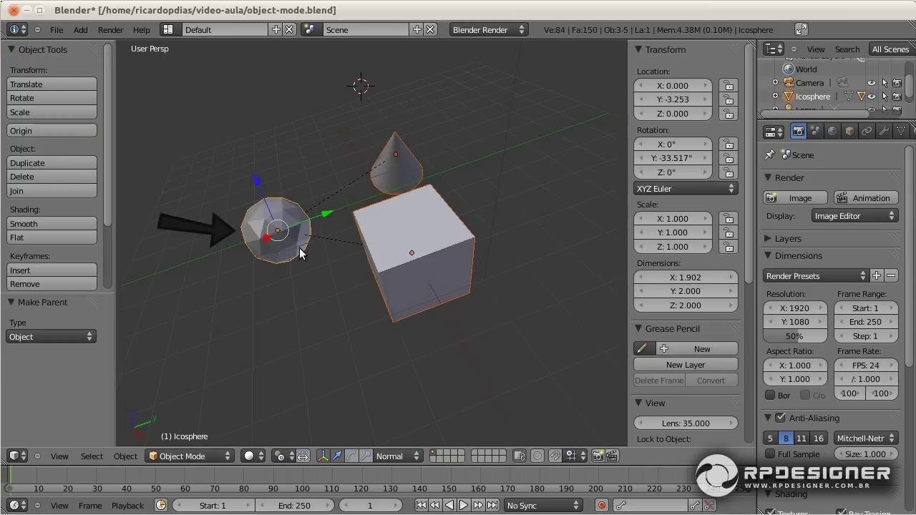
Step: Try moving and rotating the icosphere with its children, then scale it to 1.201
key("g")
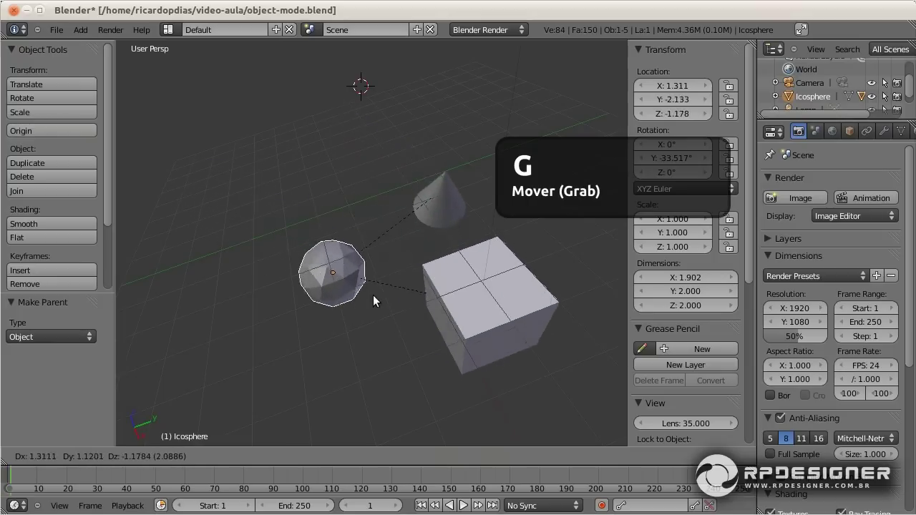
right_click(318, 250)
key("r")
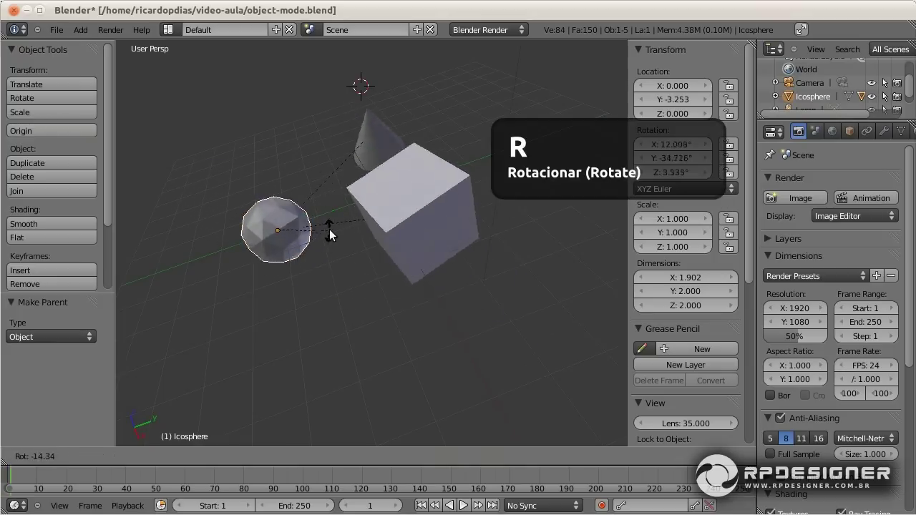
right_click(326, 247)
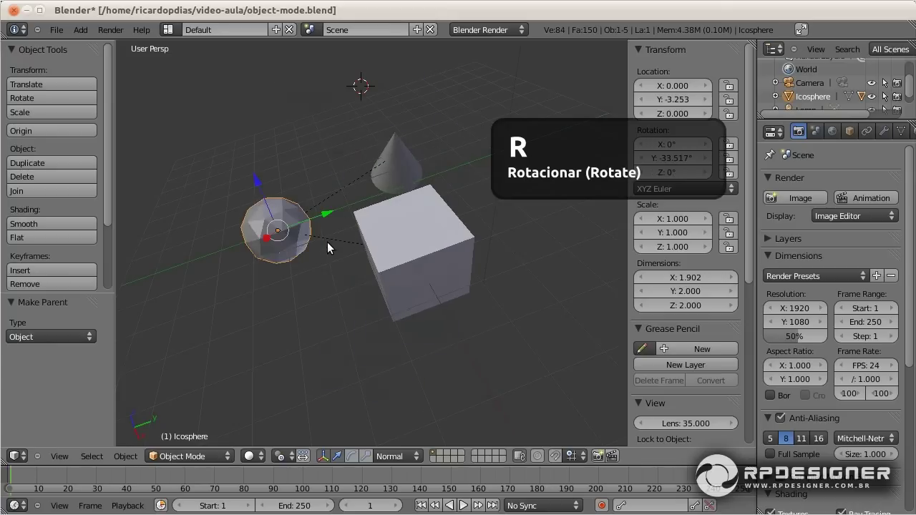
key("s")
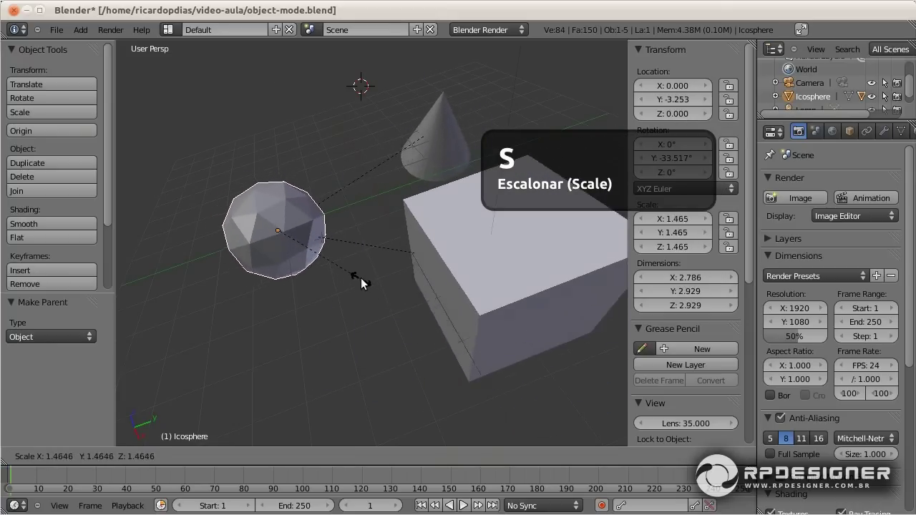
left_click(346, 270)
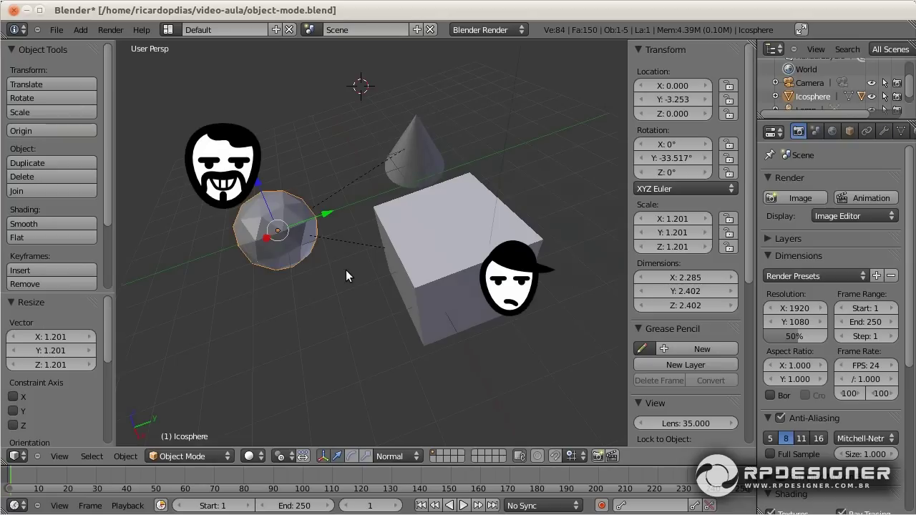
Step: Undo the scaling, then try rotating and scaling the cube alone, cancelling both
key("ctrl+p")
left_click(424, 245)
key("r")
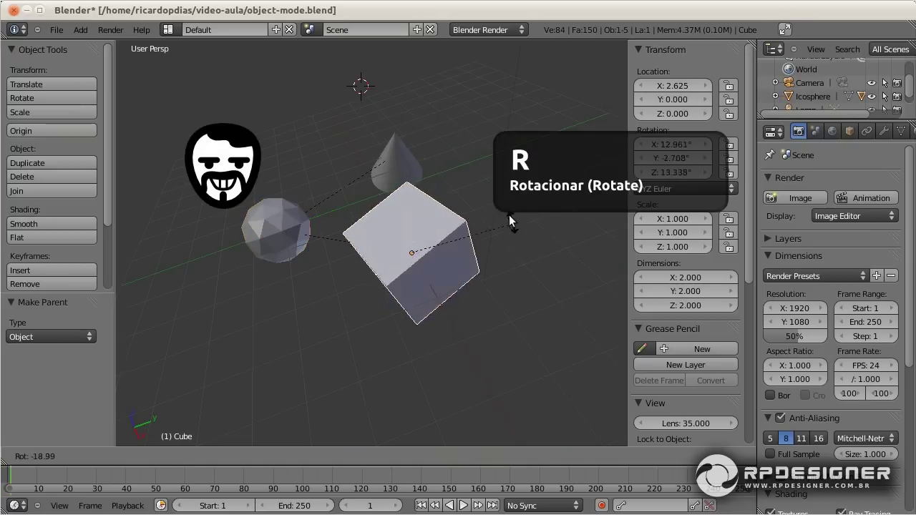
right_click(546, 312)
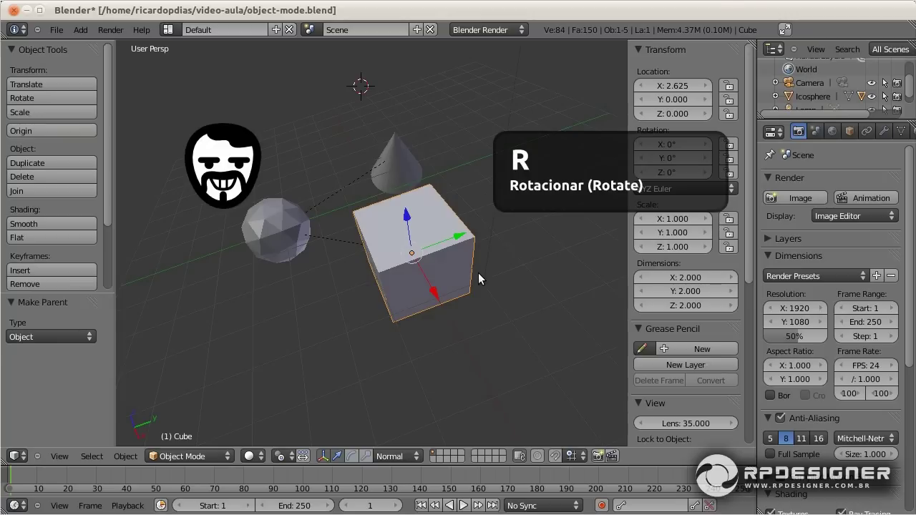
key("s")
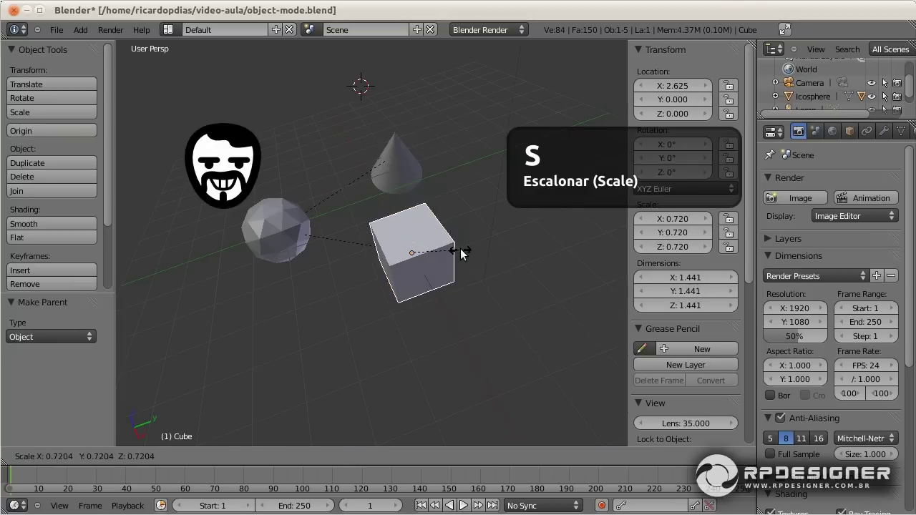
right_click(455, 236)
Step: Move the cube on its own and try moving the cone independently
right_click(279, 232)
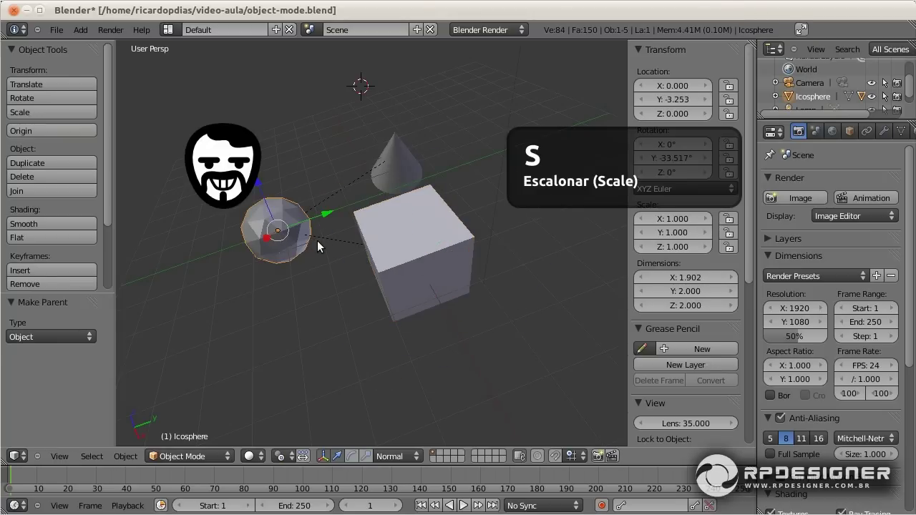
right_click(426, 247)
key("g")
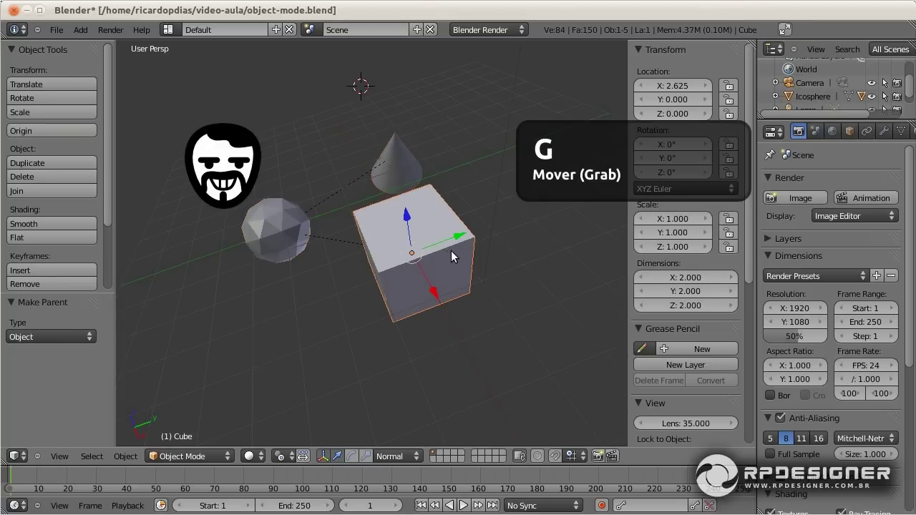
left_click(459, 258)
right_click(422, 171)
key("g")
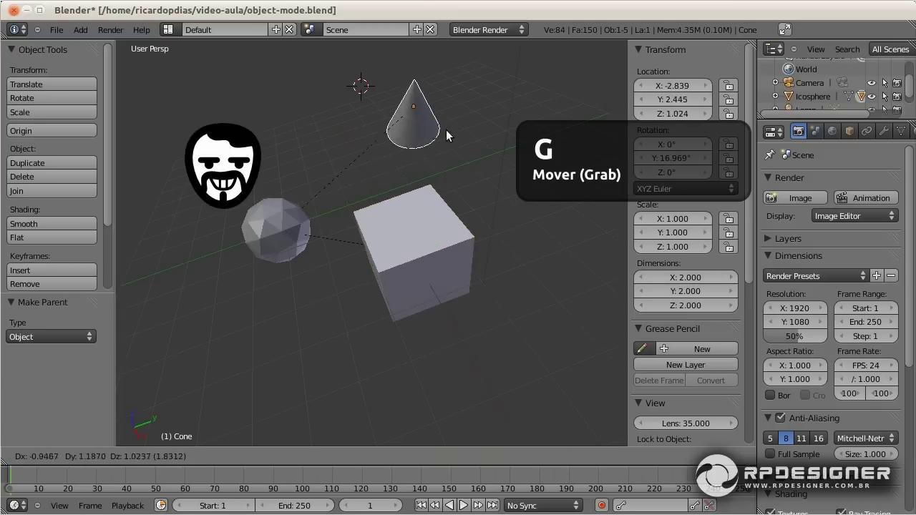
right_click(434, 168)
Step: Rescale the icosphere back to 1.201
right_click(295, 243)
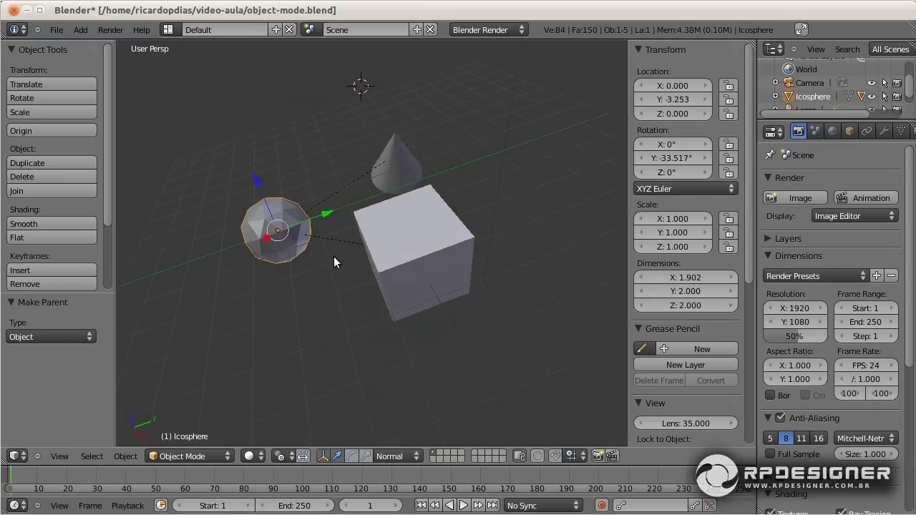
key("s")
left_click(333, 265)
Step: Rotate the icosphere to X 22.522°, Y -36.234°, Z 6.347° with its children
key("r")
left_click(334, 222)
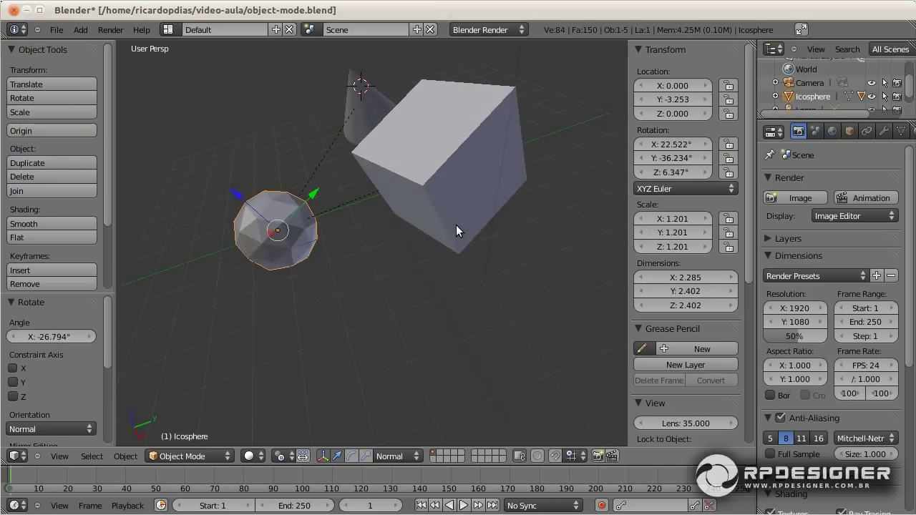
mouse_move(460, 225)
middle_mouse_down()
mouse_move(437, 258)
mouse_move(451, 281)
mouse_move(393, 241)
middle_mouse_up()
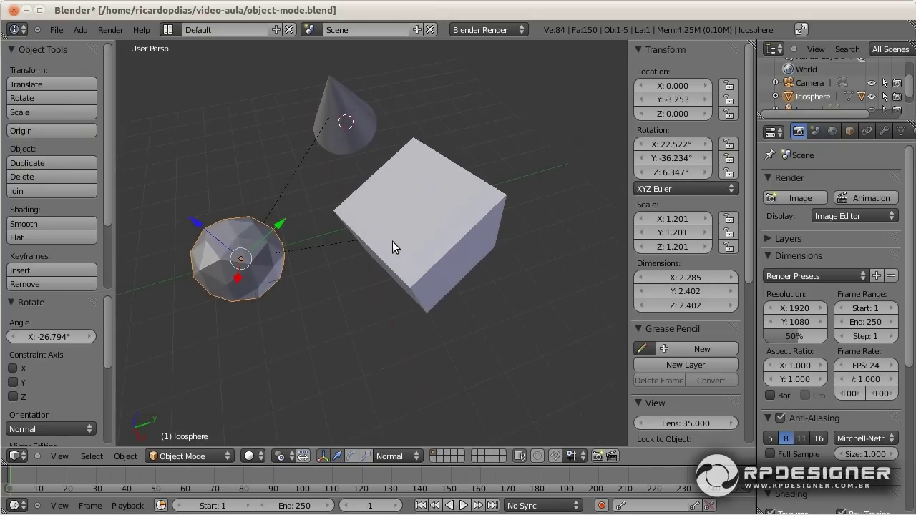
Step: Add the cube and cone to the selection, cone active, and bring up Clear Parent
right_click(392, 241, "shift")
right_click(358, 109, "shift")
key("alt+p")
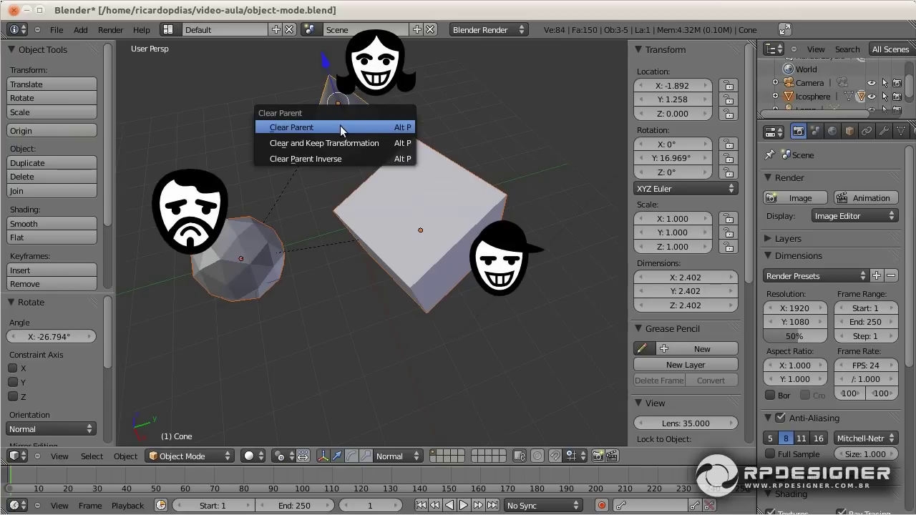
Step: Apply plain Clear Parent, undo it twice, and reopen the Alt+P menu
left_click(336, 126)
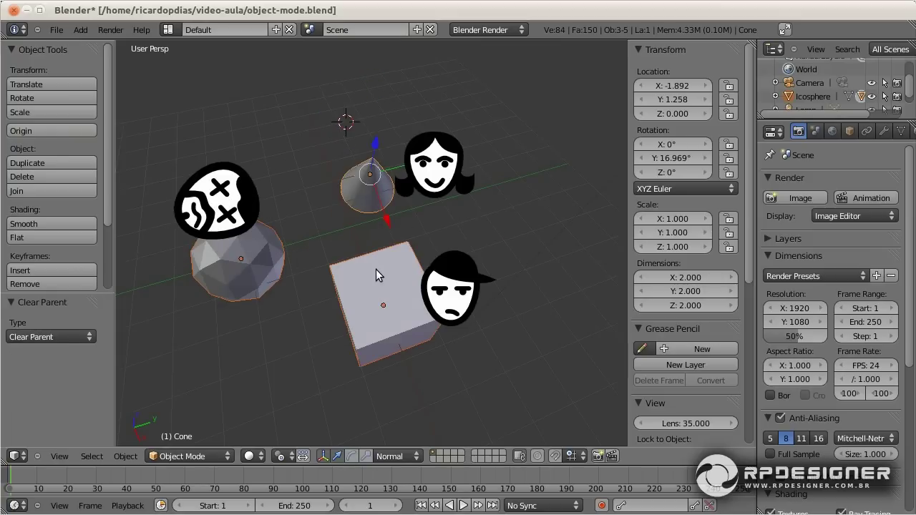
key("ctrl+z")
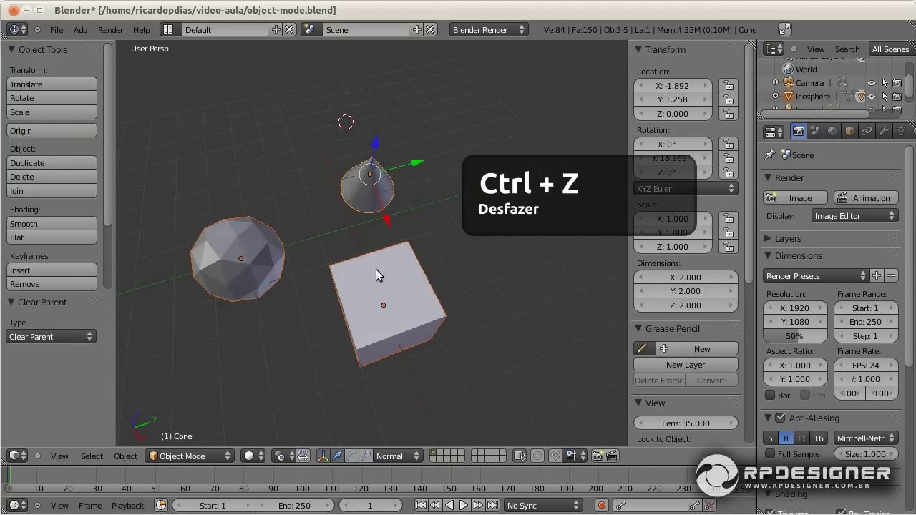
key("ctrl+z")
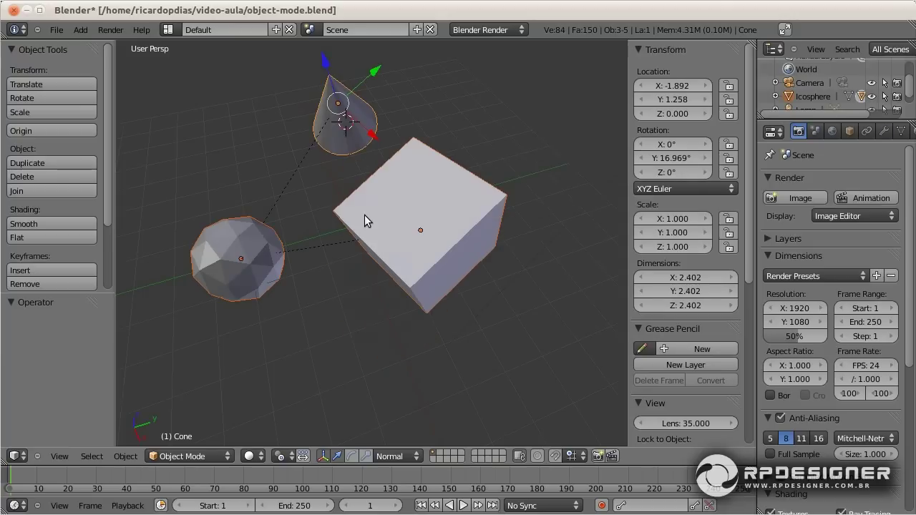
key("alt+p")
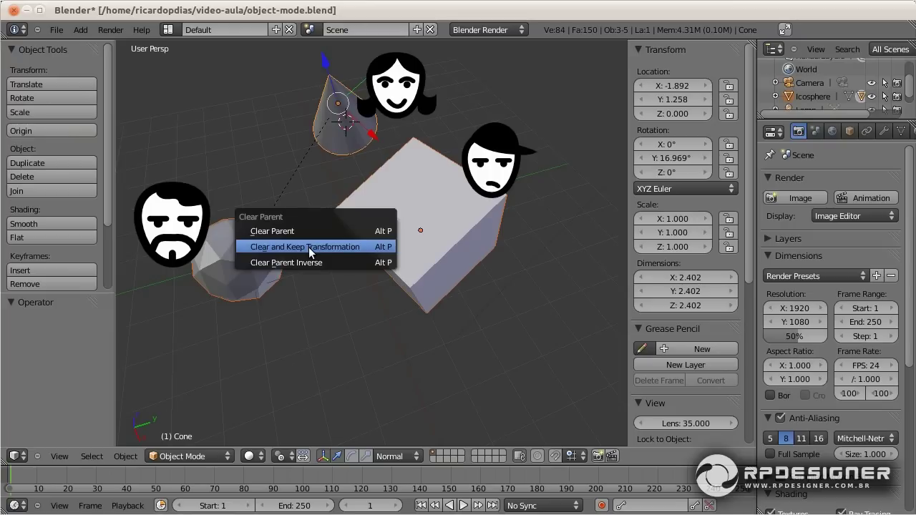
Step: Unparent the cone with Clear and Keep Transformation, then apply Clear Parent Inverse
left_click(315, 246)
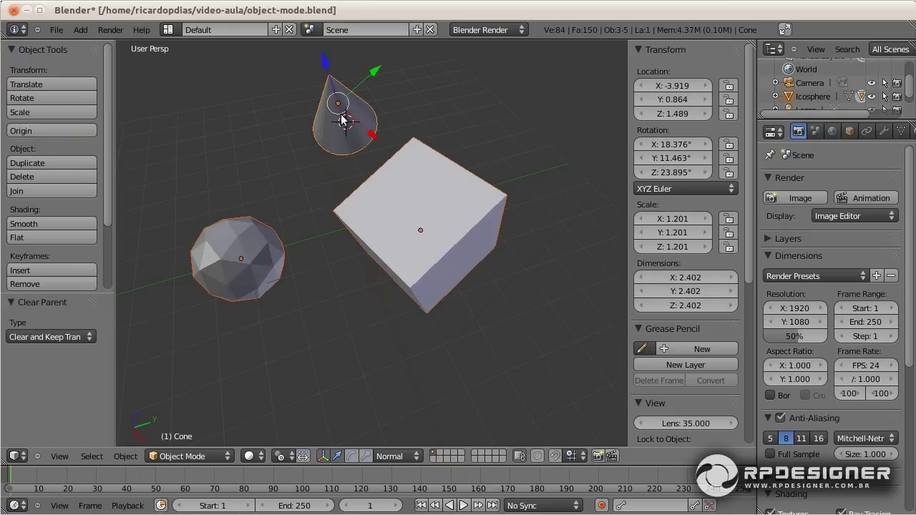
mouse_move(345, 121)
middle_mouse_down()
mouse_move(343, 231)
mouse_move(351, 143)
mouse_move(333, 184)
middle_mouse_up()
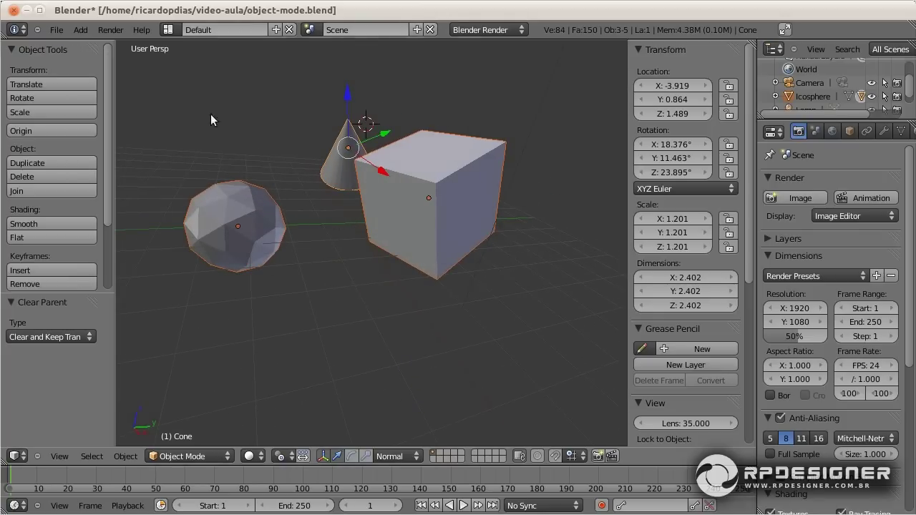
key("alt+p")
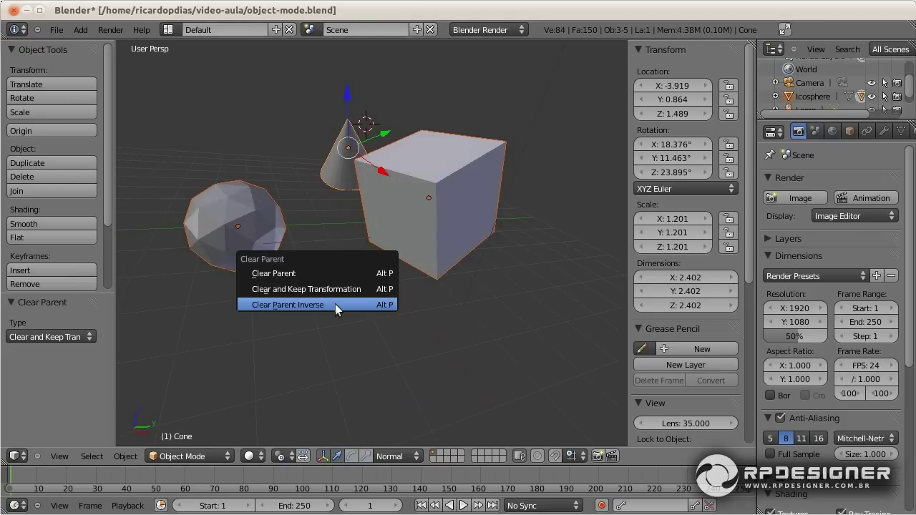
left_click(335, 304)
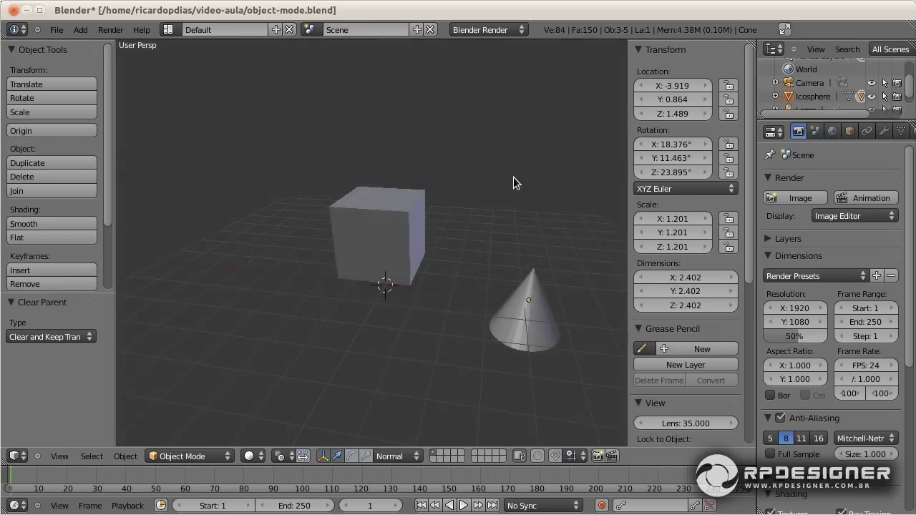
Step: Parent the cone to the cube as Object
right_click(527, 322)
right_click(397, 244, "shift")
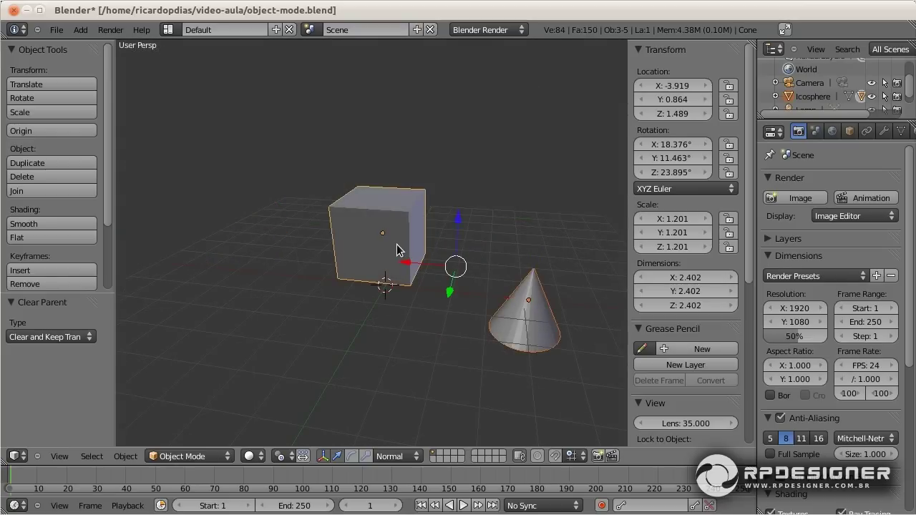
key("ctrl+p")
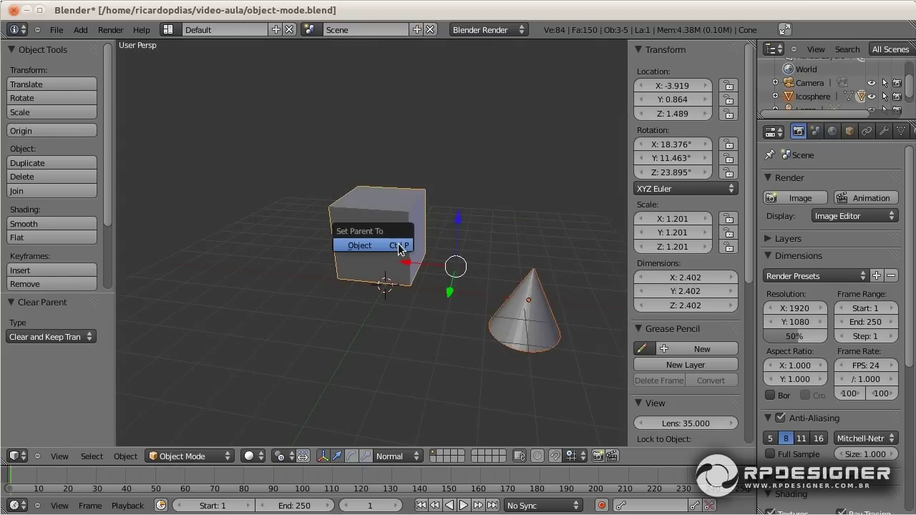
left_click(399, 246)
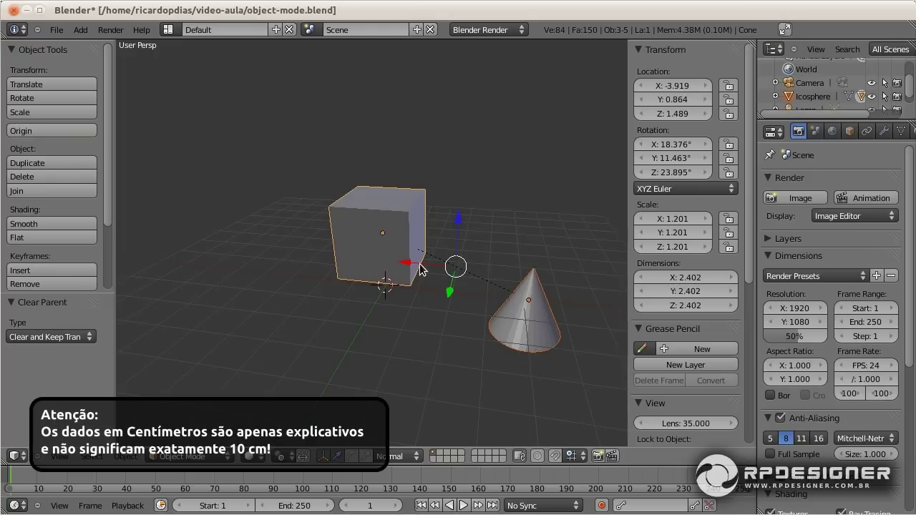
Step: Move the cube along X, then clear the cone's parent inverse so it jumps
left_click_drag(420, 263, 392, 262)
right_click(499, 317)
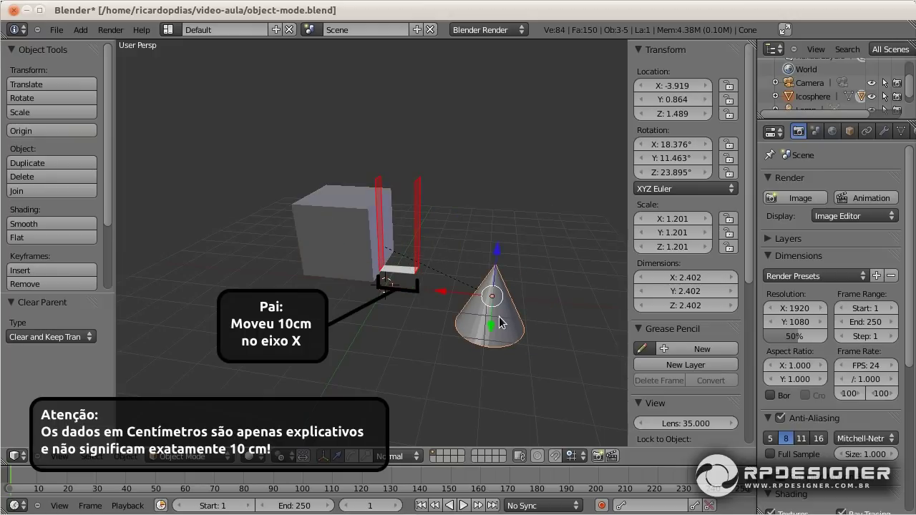
key("alt+p")
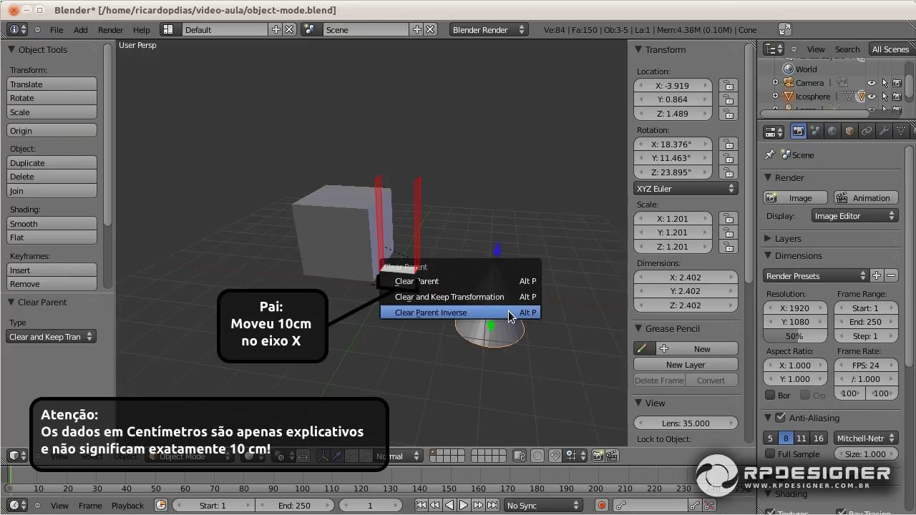
left_click(463, 313)
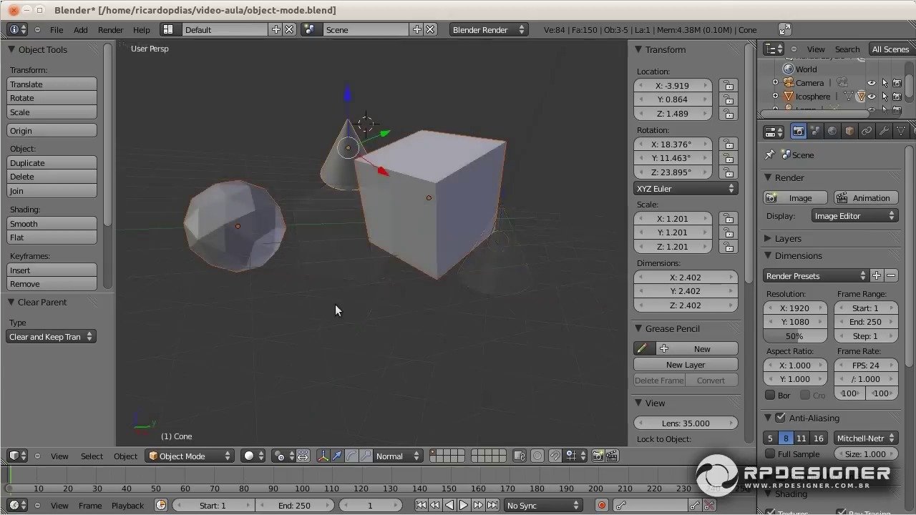
Step: From a top view, duplicate the cube with Shift+D and place the copy to its right
mouse_move(467, 237)
middle_mouse_down()
mouse_move(423, 333)
mouse_move(378, 318)
middle_mouse_up()
scroll(423, 333, "down", 5)
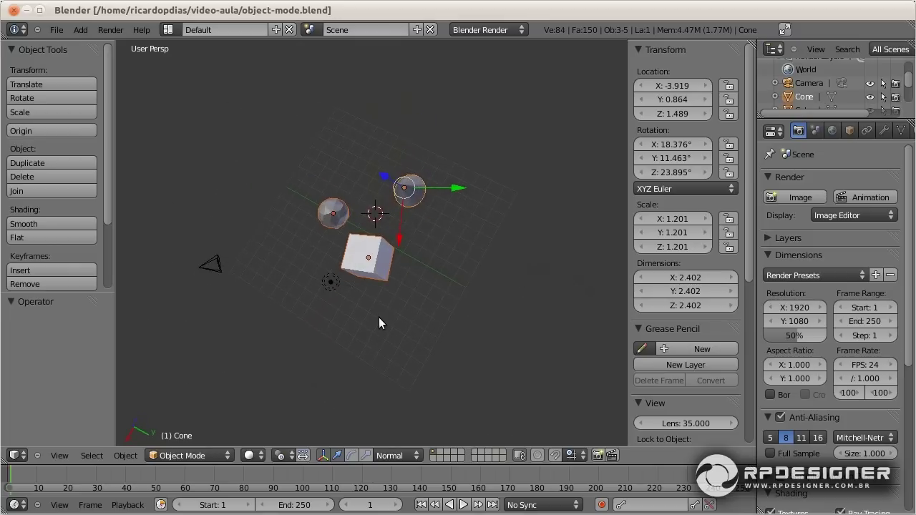
right_click(380, 262)
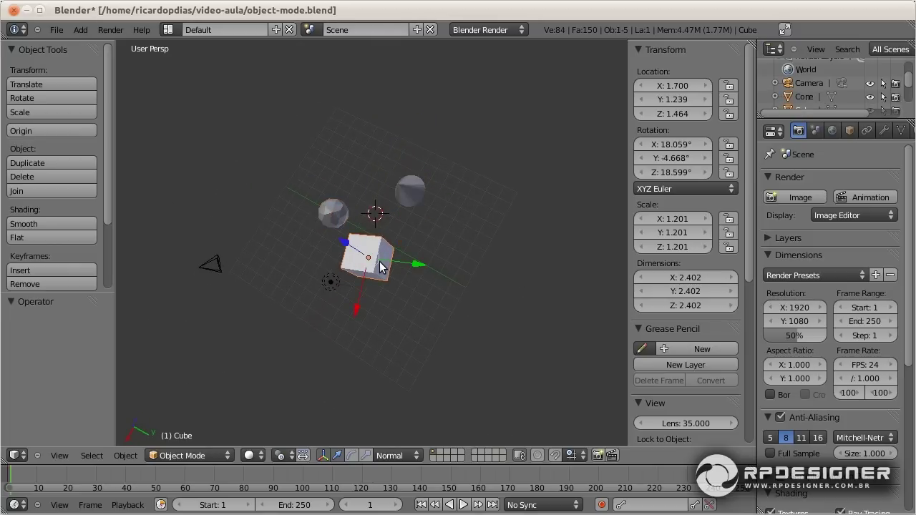
key("shift+d")
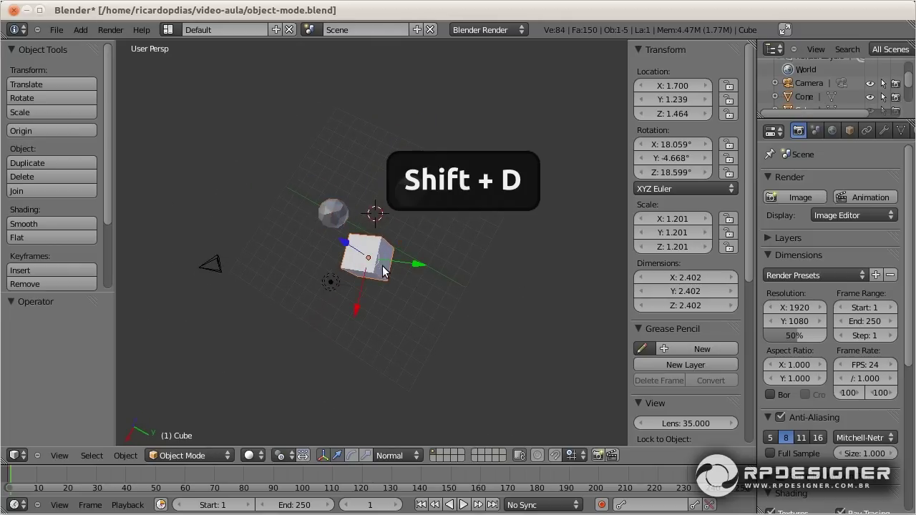
key("shift+d")
left_click(450, 267)
Step: Place a second copy, Cube.002, on the left, hide the sidebar and widen Properties
key("shift+d")
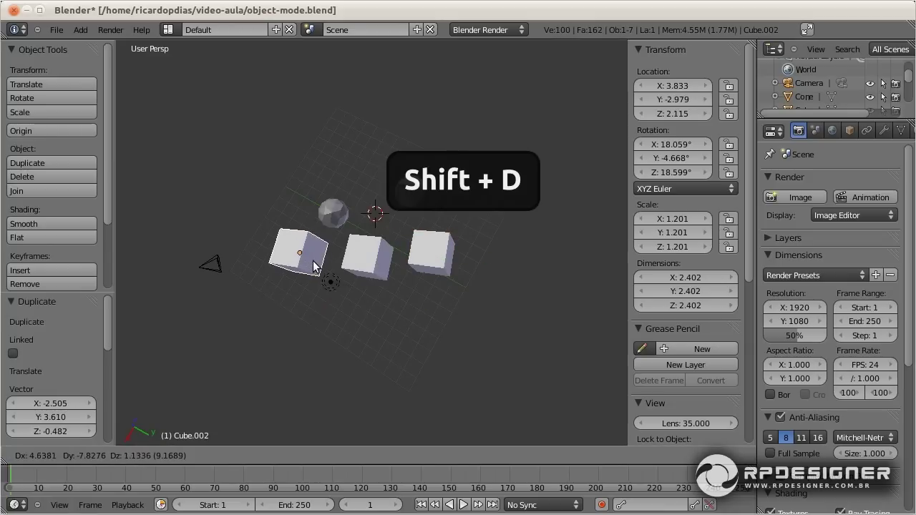
left_click(307, 260)
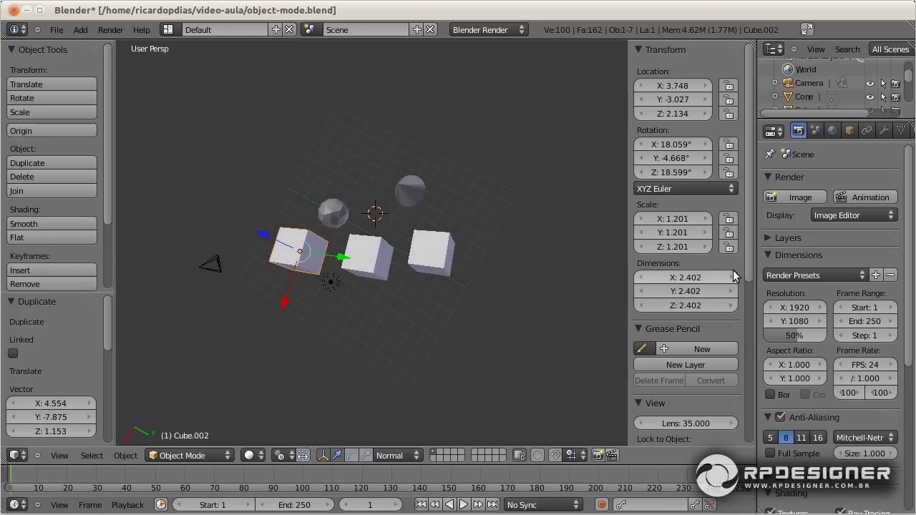
key("n")
left_click_drag(755, 256, 637, 255)
Step: Rename the left cube's shared material to Cubo 1
left_click(797, 132)
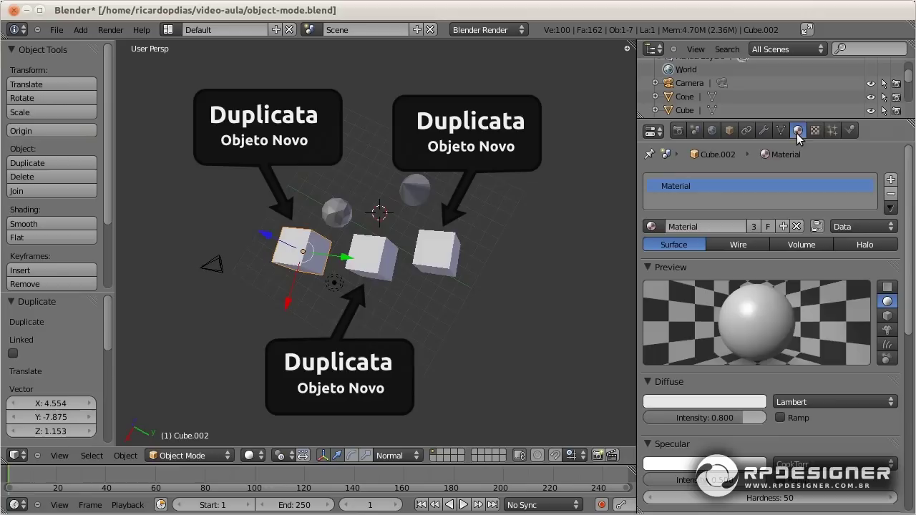
left_click(697, 227)
type("Cubo 1")
key("Return")
Step: Give the middle cube its own new material named Cubo 2
right_click(391, 262)
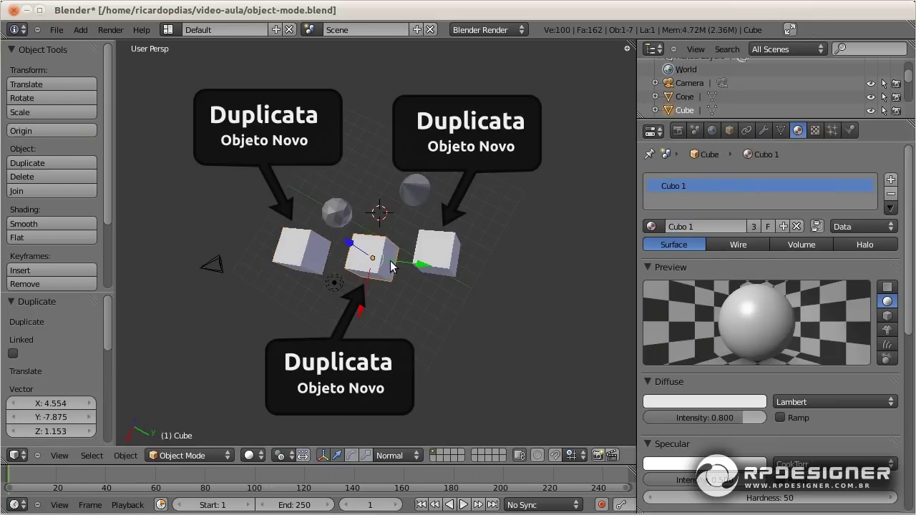
left_click(783, 226)
left_click(702, 228)
type("Cubo 2")
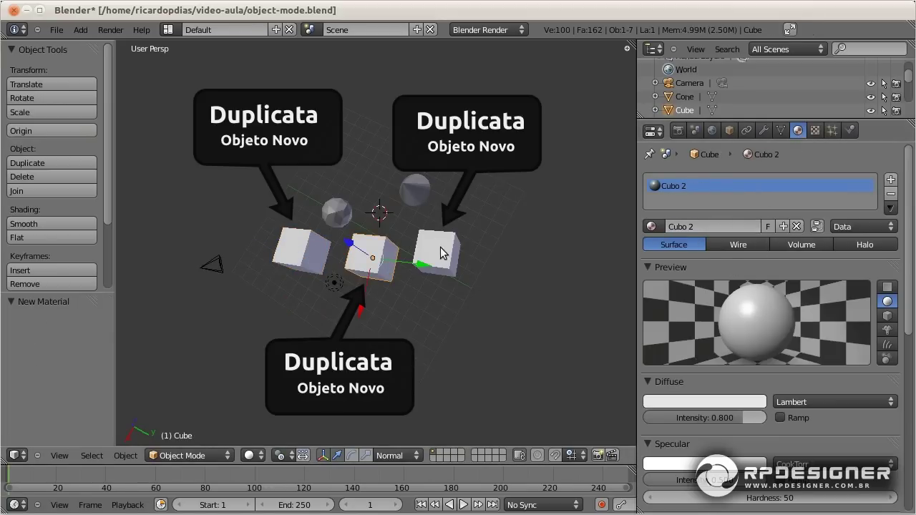
Step: Rename the right cube's material to Cubo 3, then reselect the middle and left cubes
right_click(435, 251)
left_click(702, 226)
type("Cubo 3")
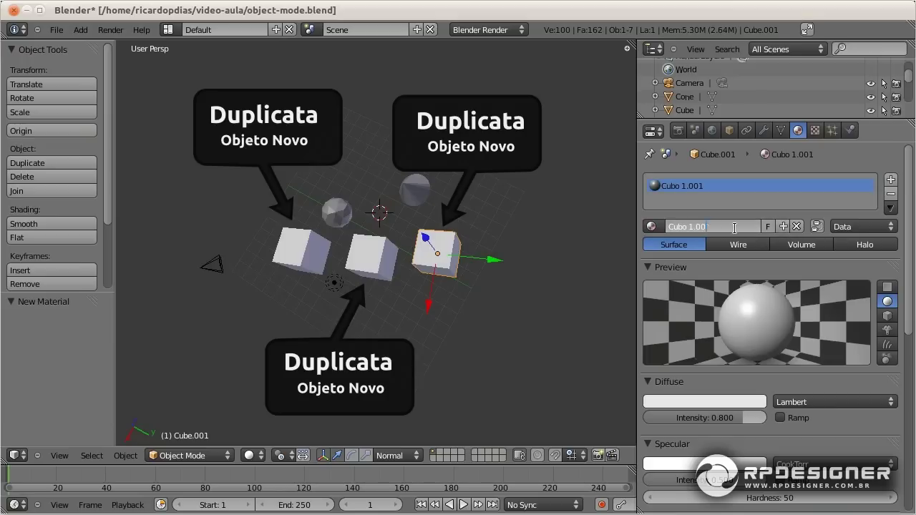
key("Return")
right_click(368, 255)
right_click(327, 252)
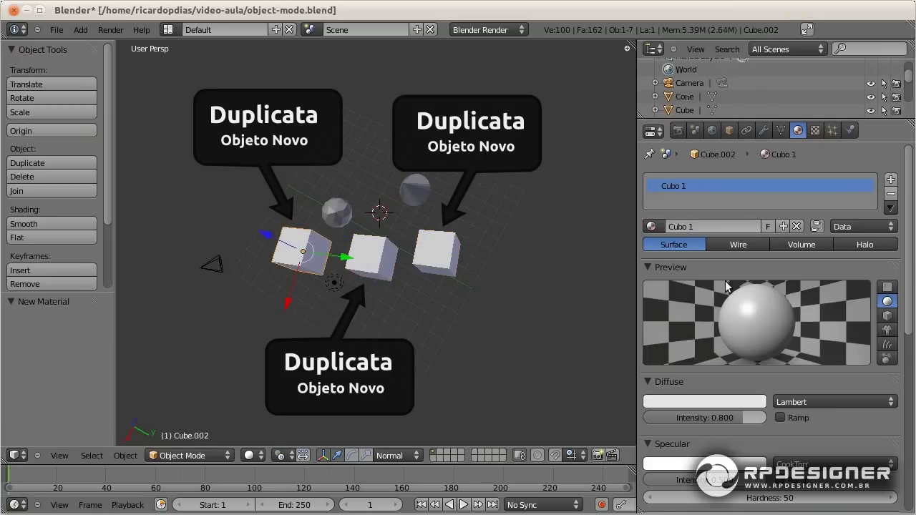
Step: Set the Diffuse colours: left cube blue, middle cube orange, right cube green
left_click(712, 401)
left_click_drag(706, 260, 747, 230)
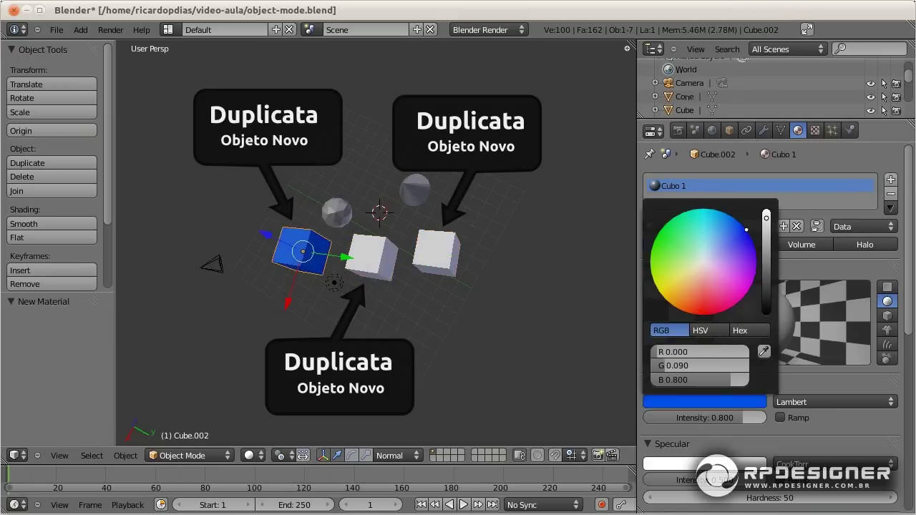
right_click(387, 247)
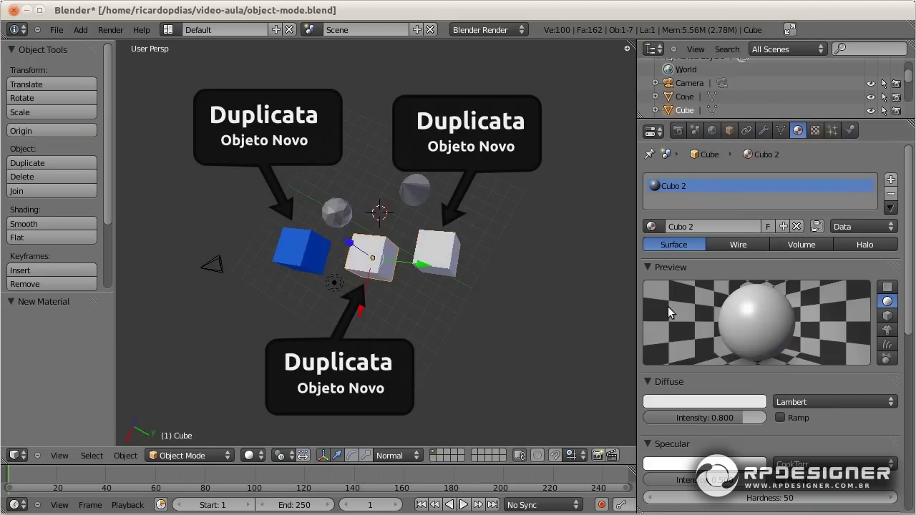
left_click(712, 401)
left_click_drag(705, 267, 680, 299)
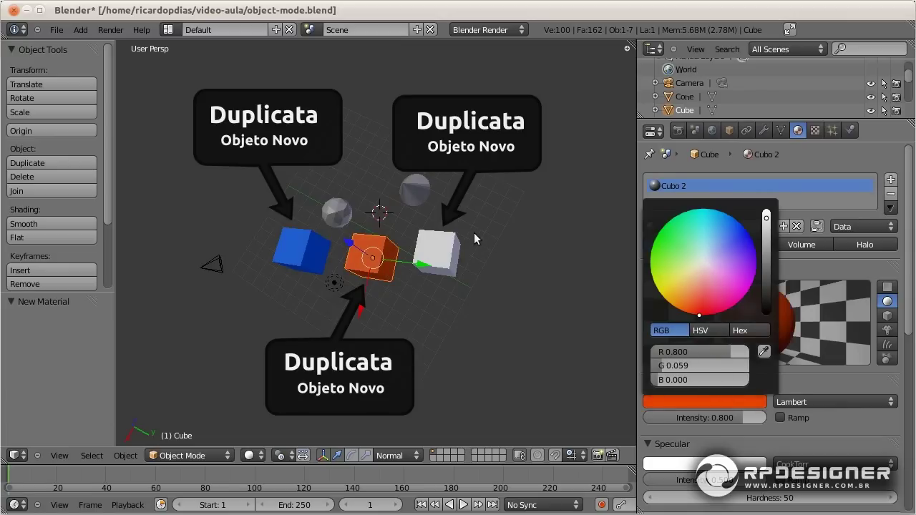
right_click(447, 254)
left_click(712, 401)
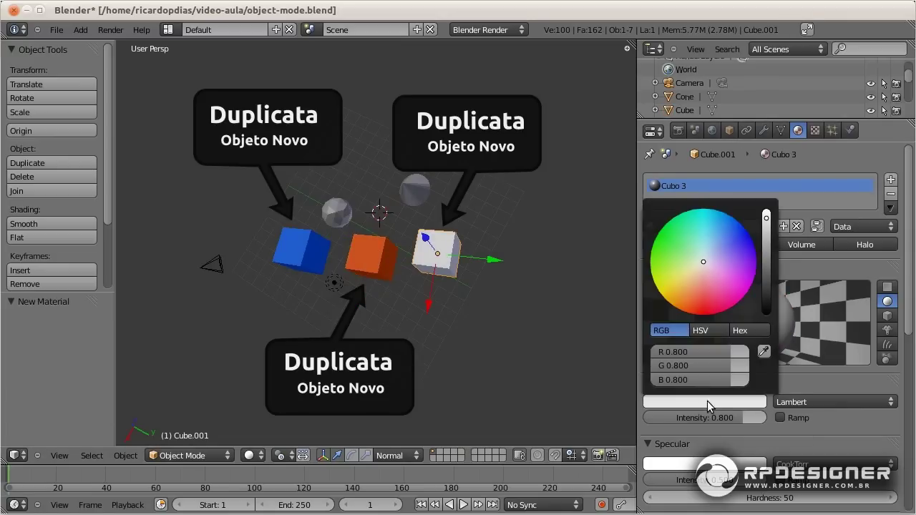
left_click_drag(676, 247, 656, 237)
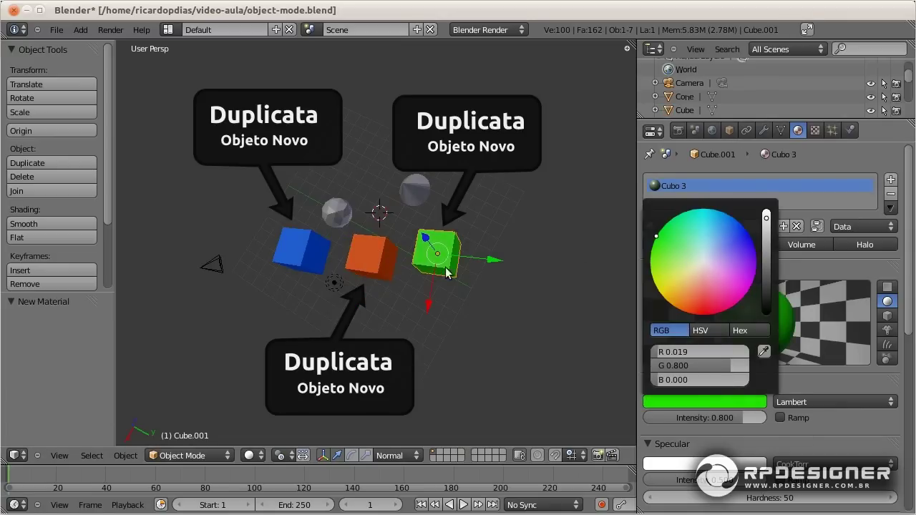
right_click(379, 265)
right_click(302, 263)
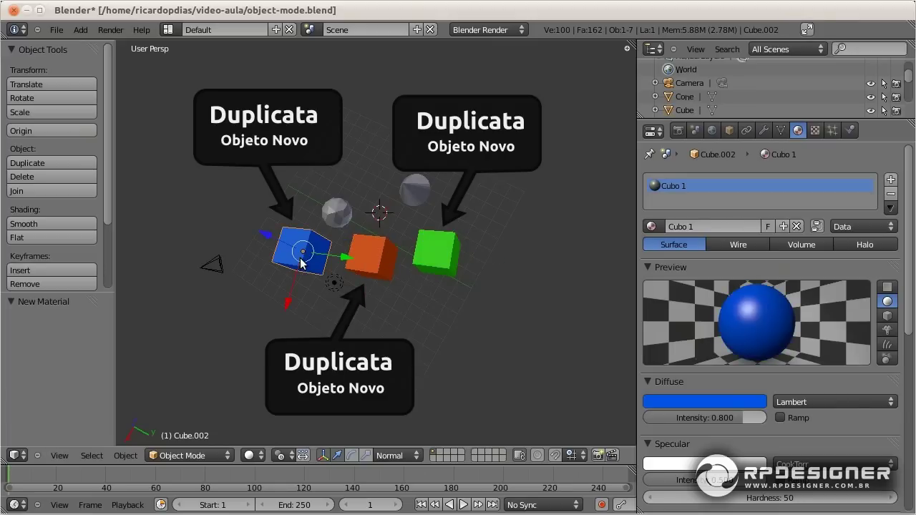
right_click(436, 261)
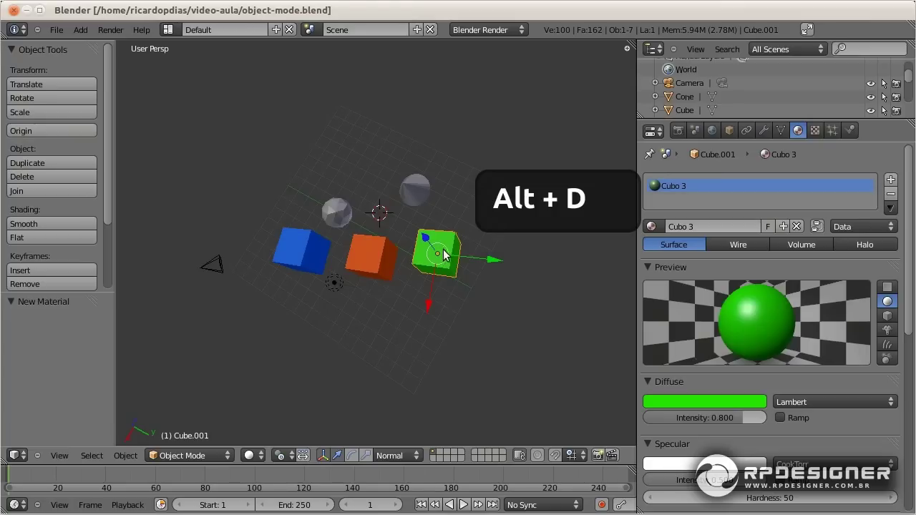
Step: Stack two Alt+D linked clones of the green cube above it
key("alt+d")
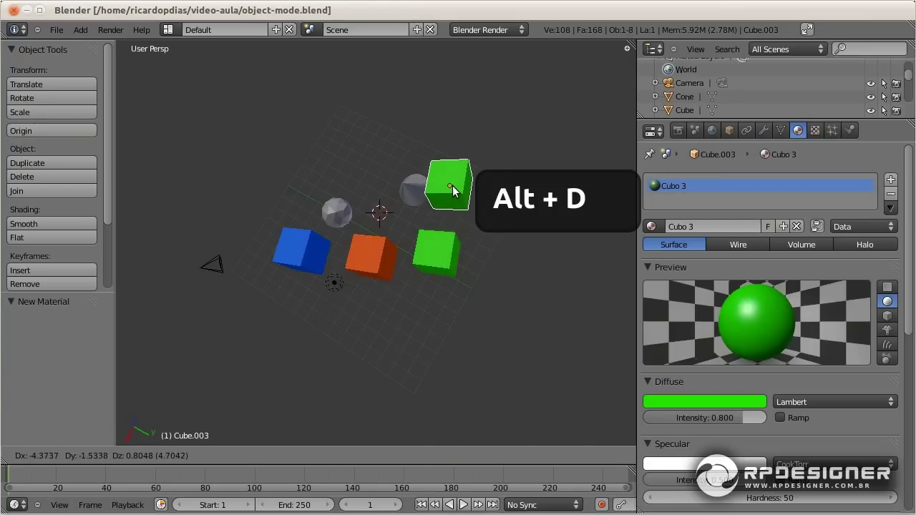
left_click(451, 190)
key("alt+d")
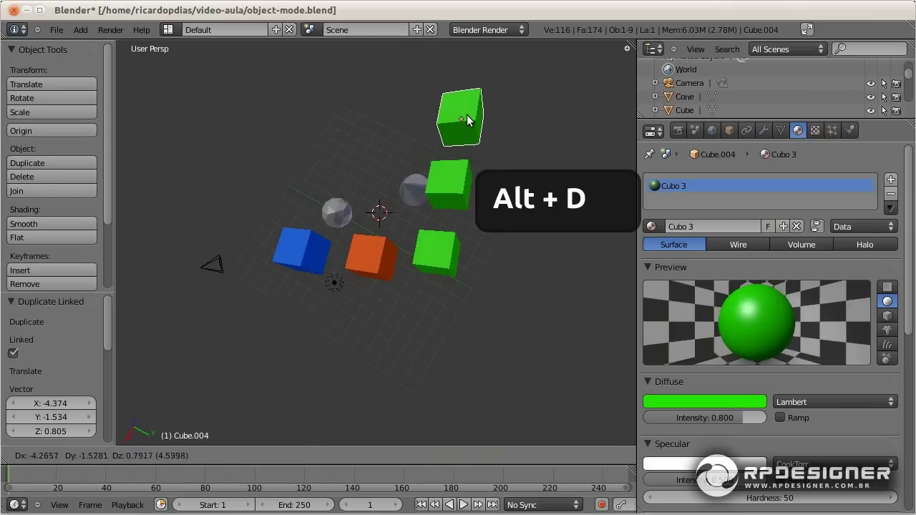
left_click(465, 129)
Step: Give the middle clone a new material named Cubo 4
right_click(449, 188)
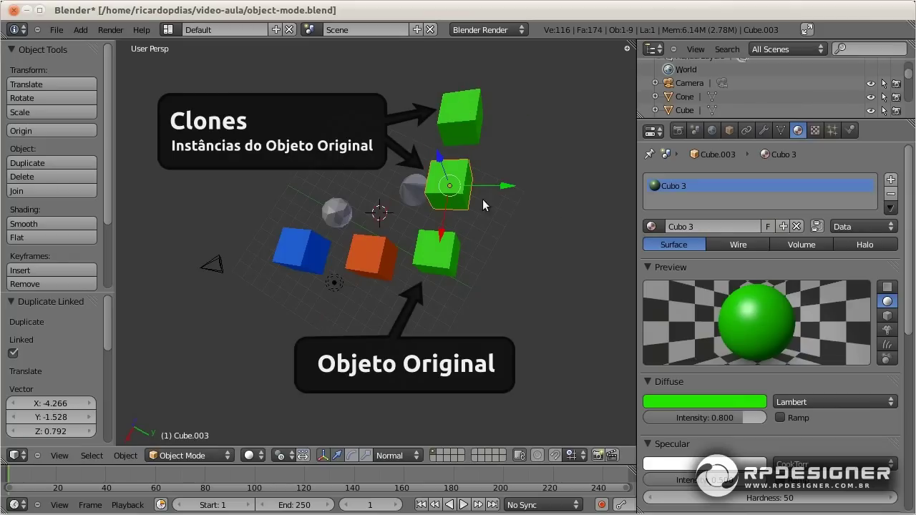
left_click(783, 227)
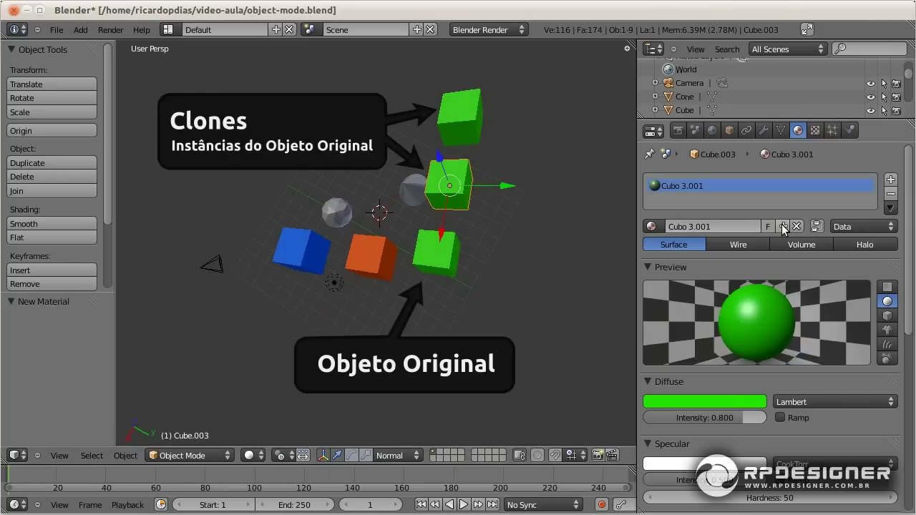
type("Cubo 4")
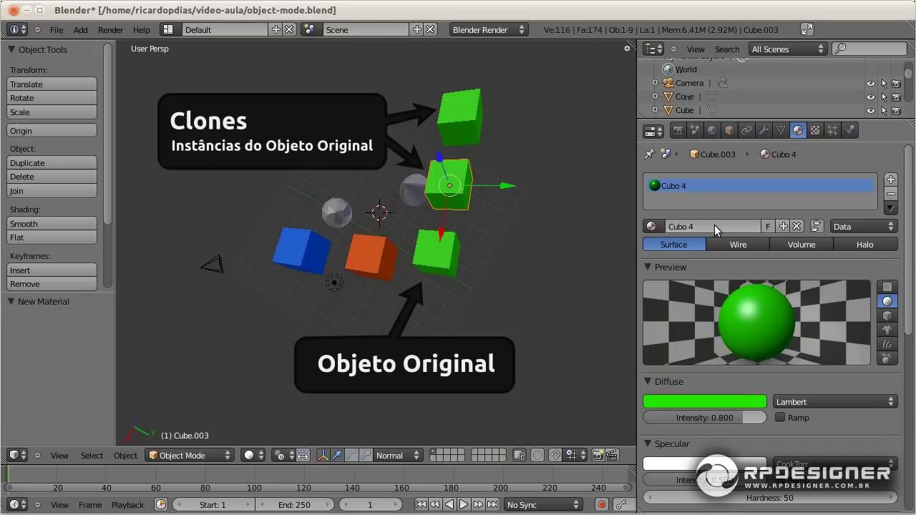
key("Return")
Step: Make Cubo 4 yellow, then reassign the green Cubo 3 material to the linked clones
left_click(651, 226)
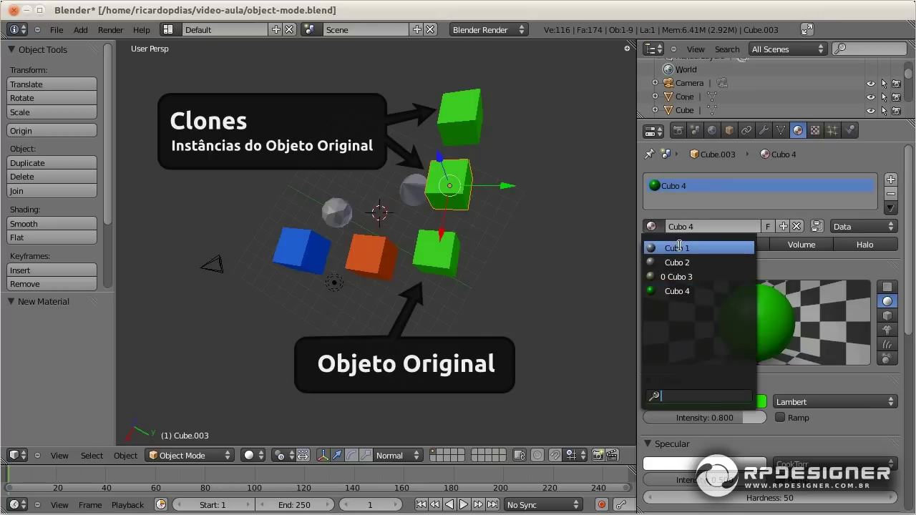
left_click(677, 290)
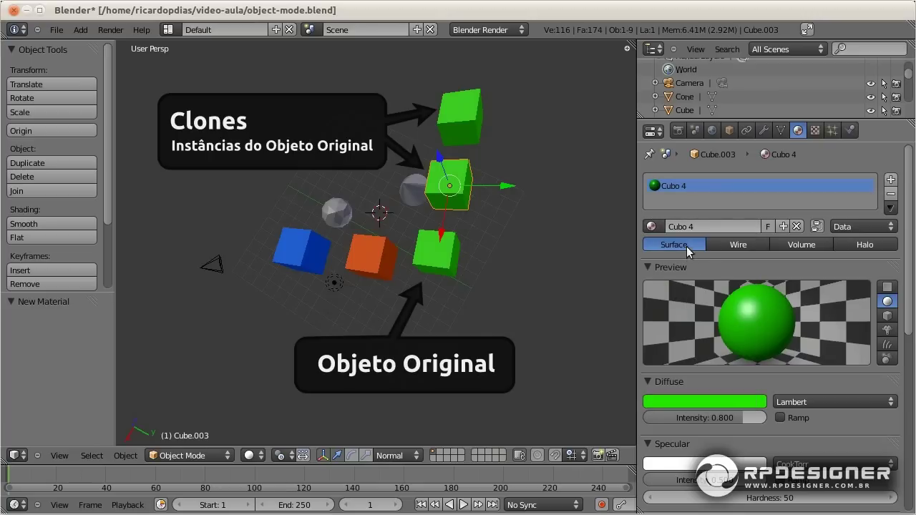
left_click(739, 400)
left_click_drag(675, 266, 675, 307)
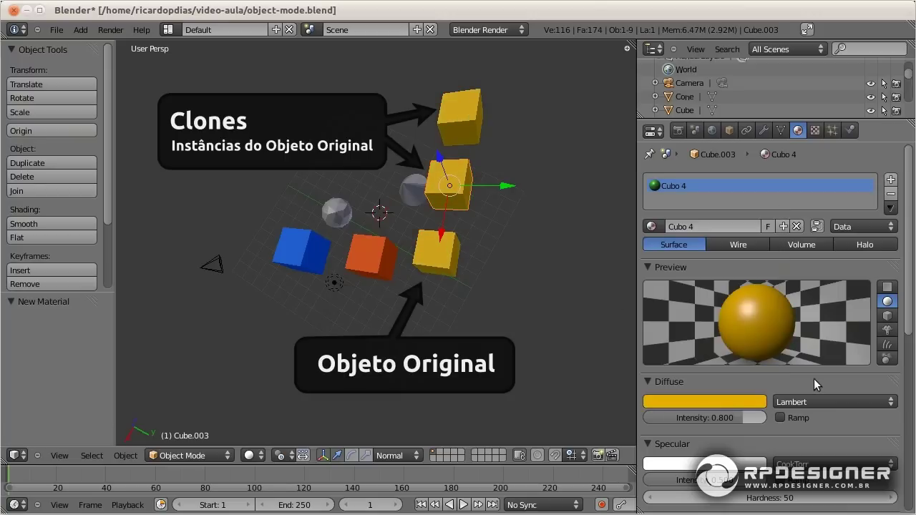
left_click(651, 227)
left_click(676, 276)
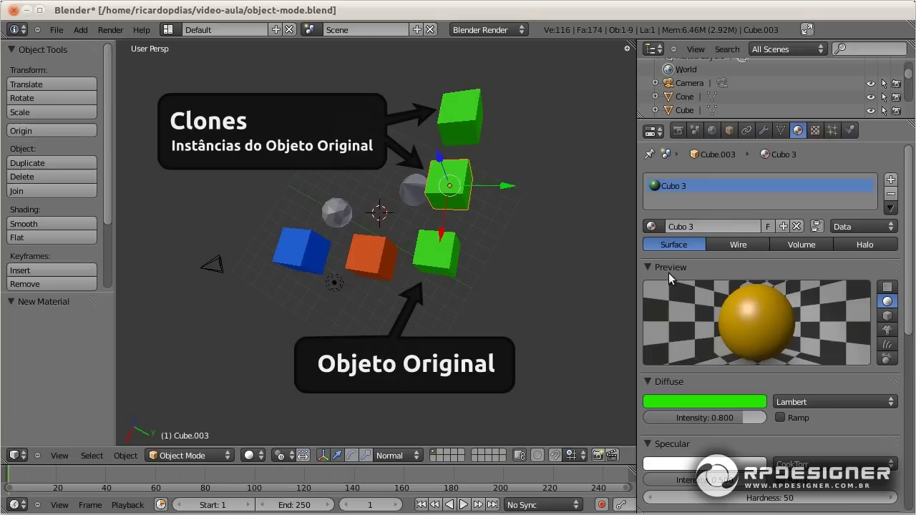
Step: On the top clone, switch the linked material to Cubo 2, then Cubo 1, then Cubo 4
right_click(468, 126)
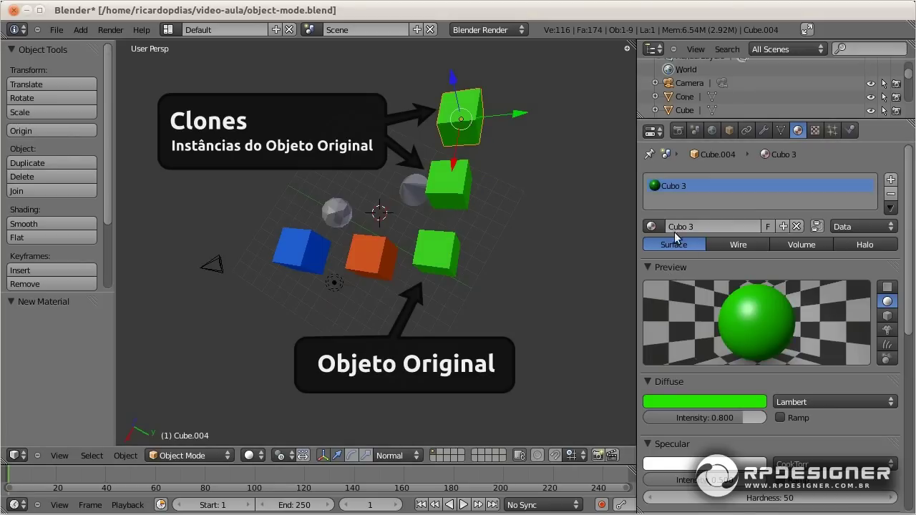
left_click(651, 227)
left_click(675, 262)
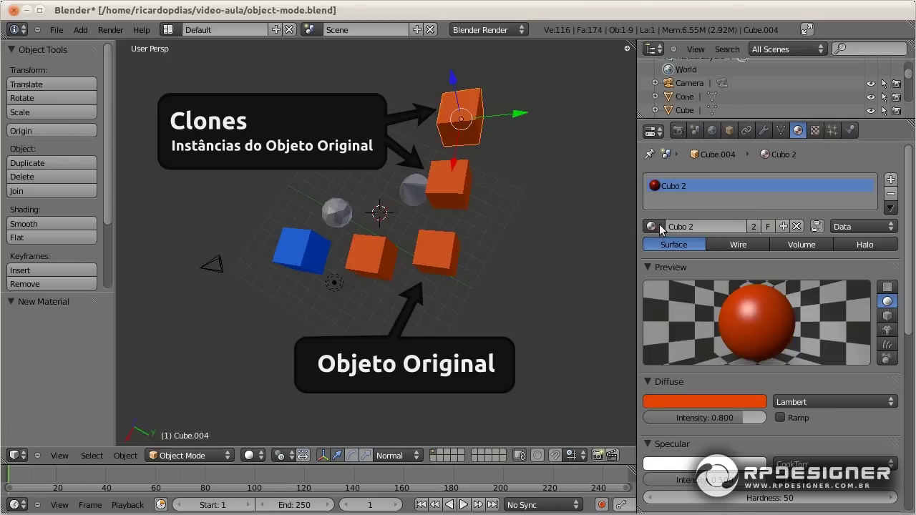
left_click(651, 227)
left_click(669, 247)
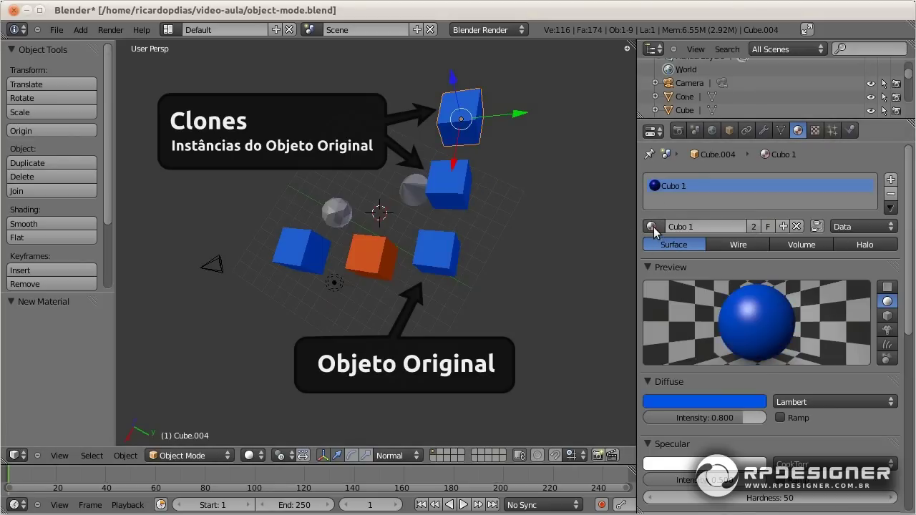
left_click(651, 227)
left_click(671, 290)
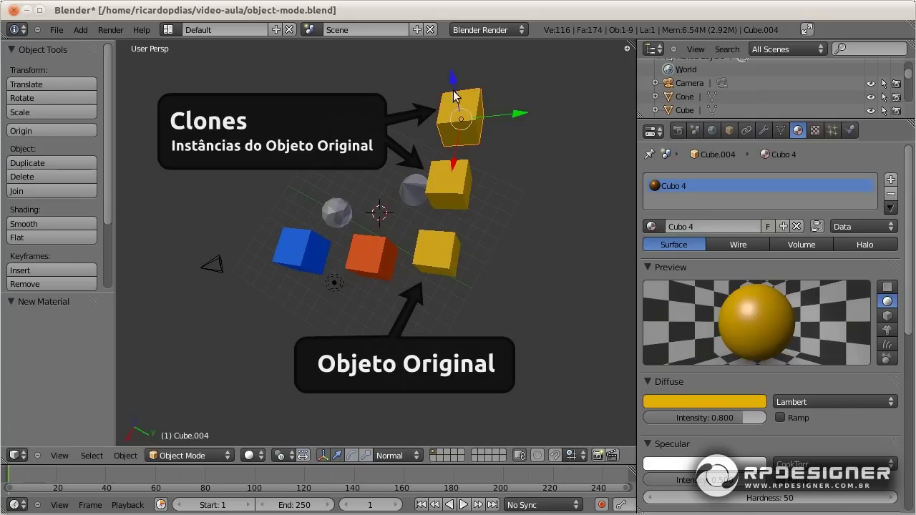
Step: Return the linked clones to green Cubo 3 and save object-mode.blend
left_click(651, 227)
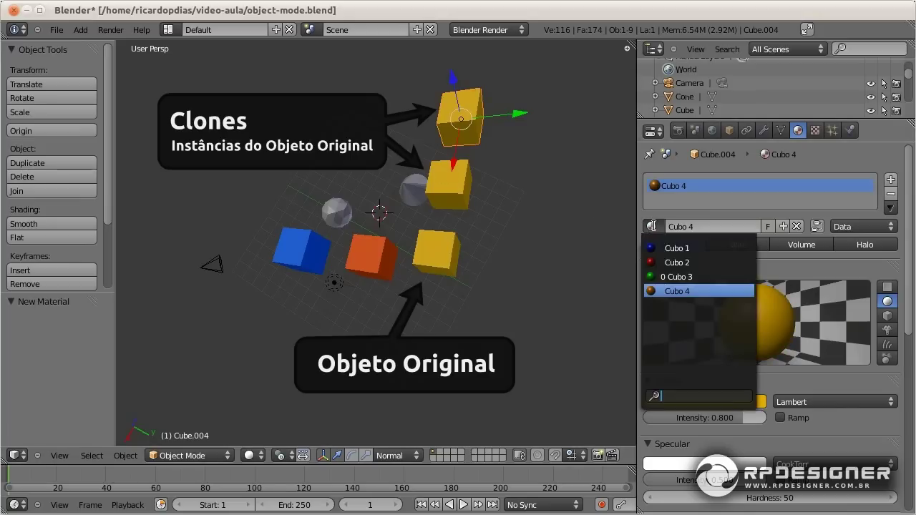
left_click(667, 277)
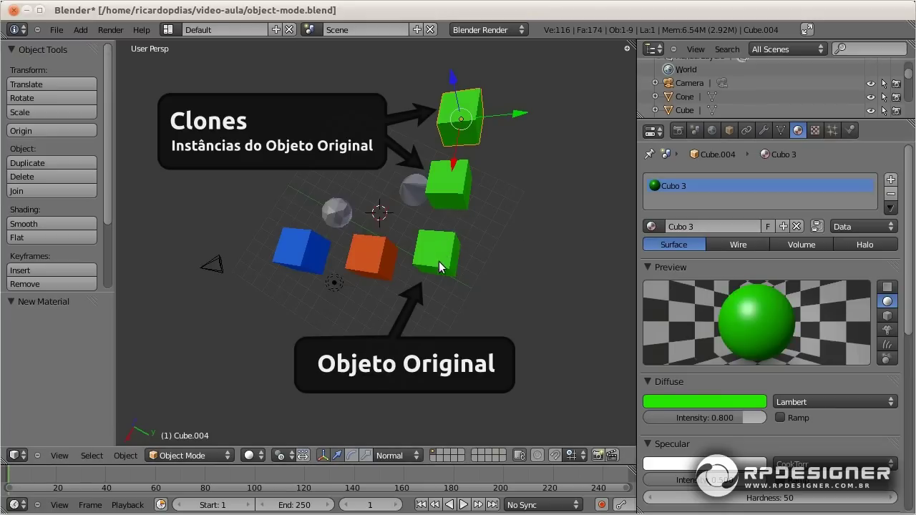
key("ctrl+s")
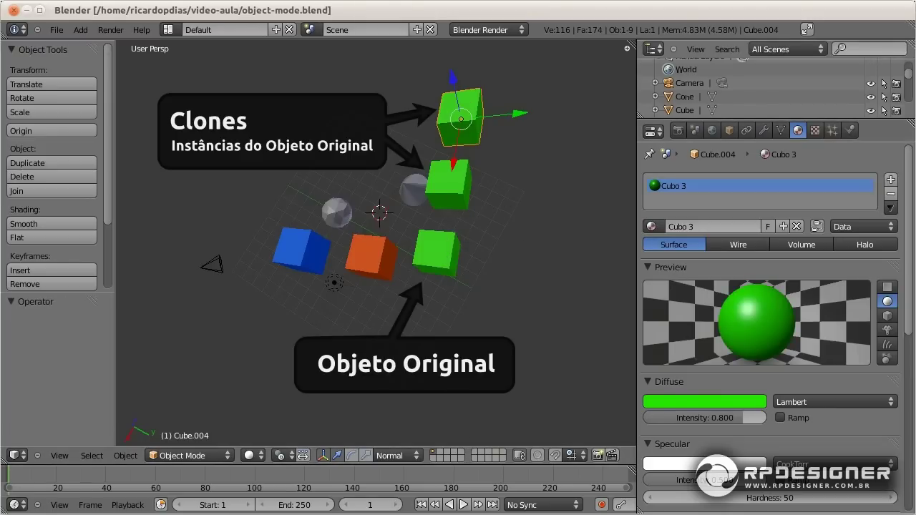